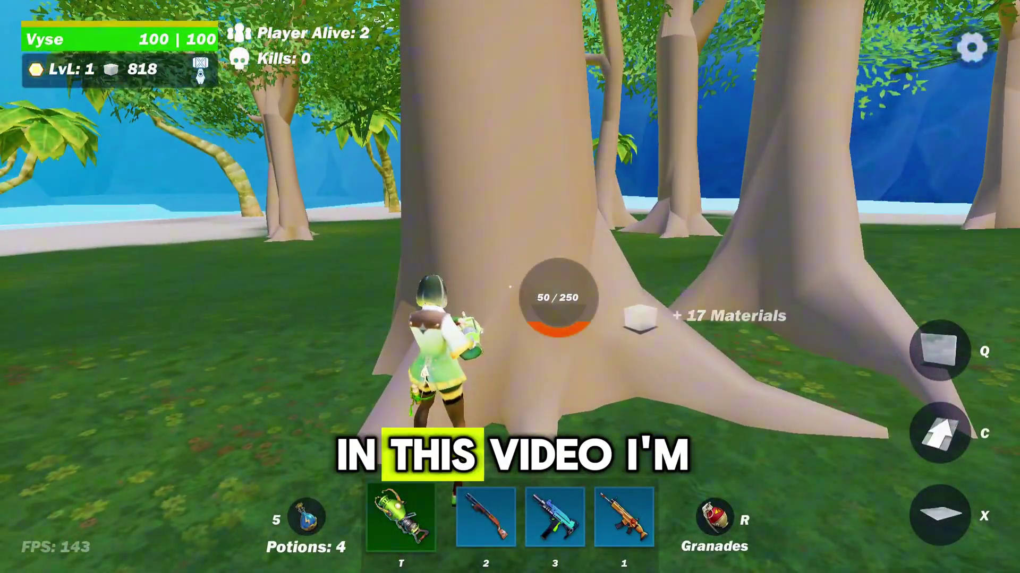
Step: Run up to the tree and chop it down with the pickaxe for materials
key("w")
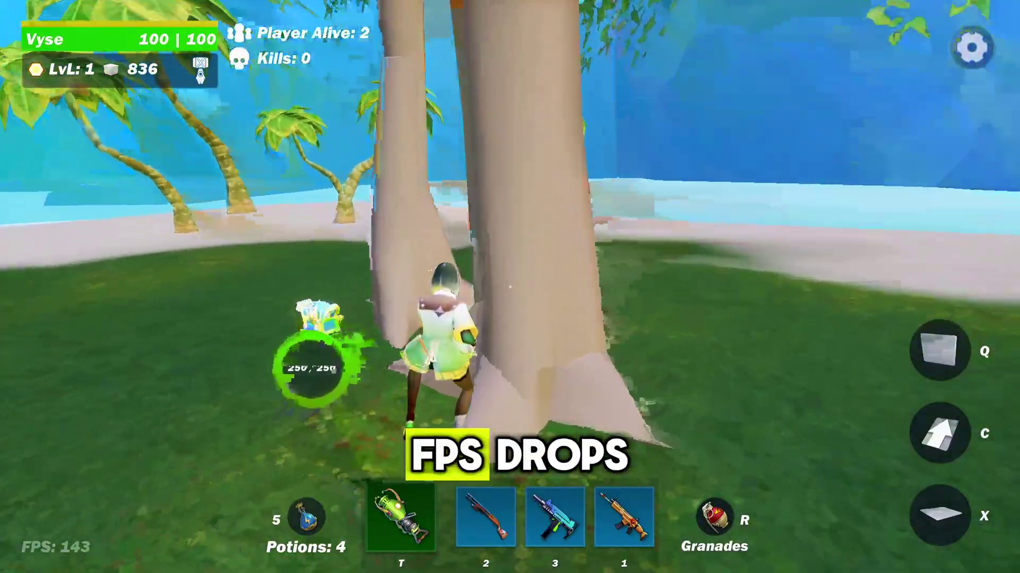
left_click(510, 287)
left_click(510, 287)
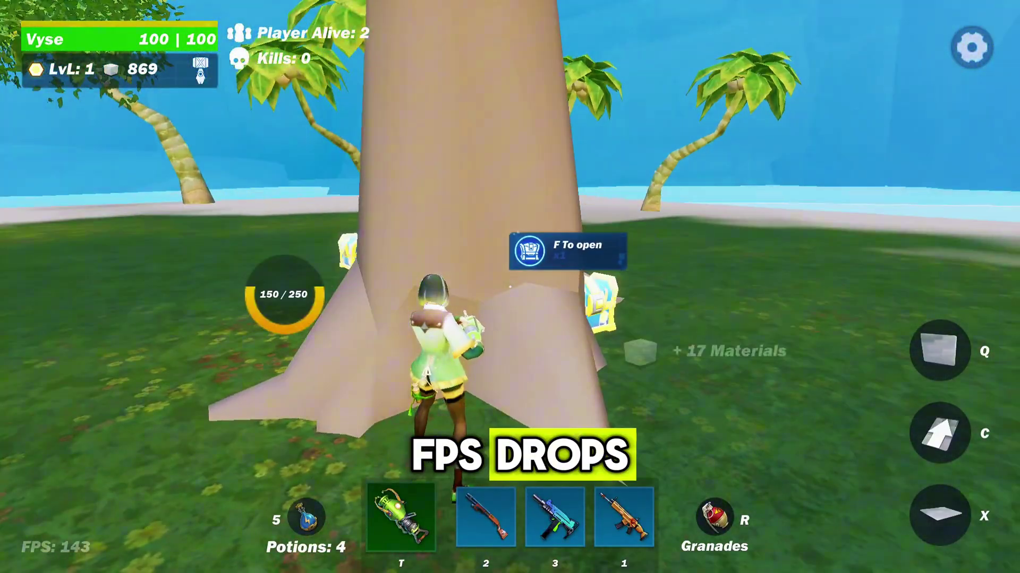
left_click(510, 287)
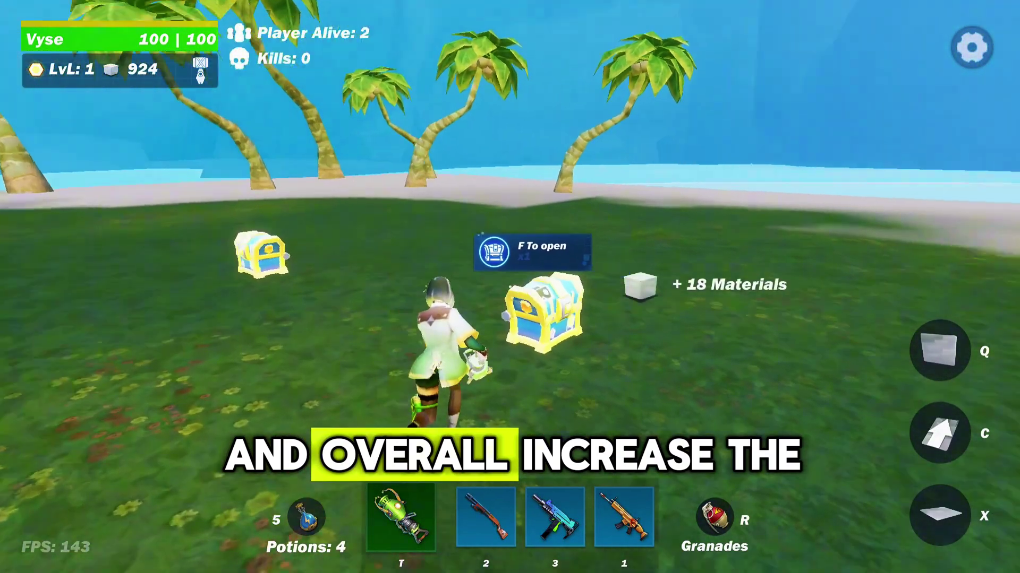
Step: Run to the nearby chest, open it with F, collect its materials, then head toward the houses
key("w")
key("f")
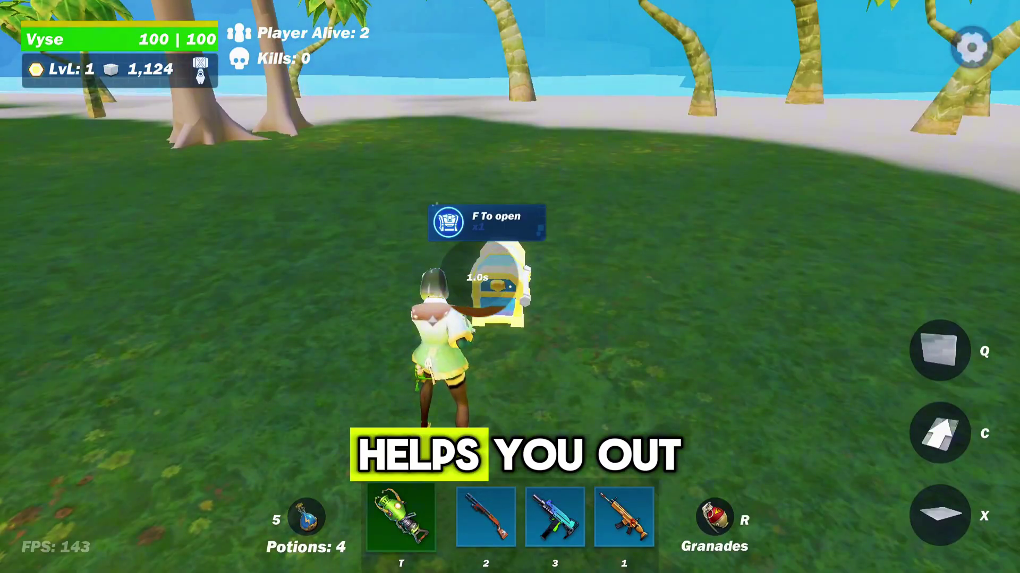
key("f")
key("w")
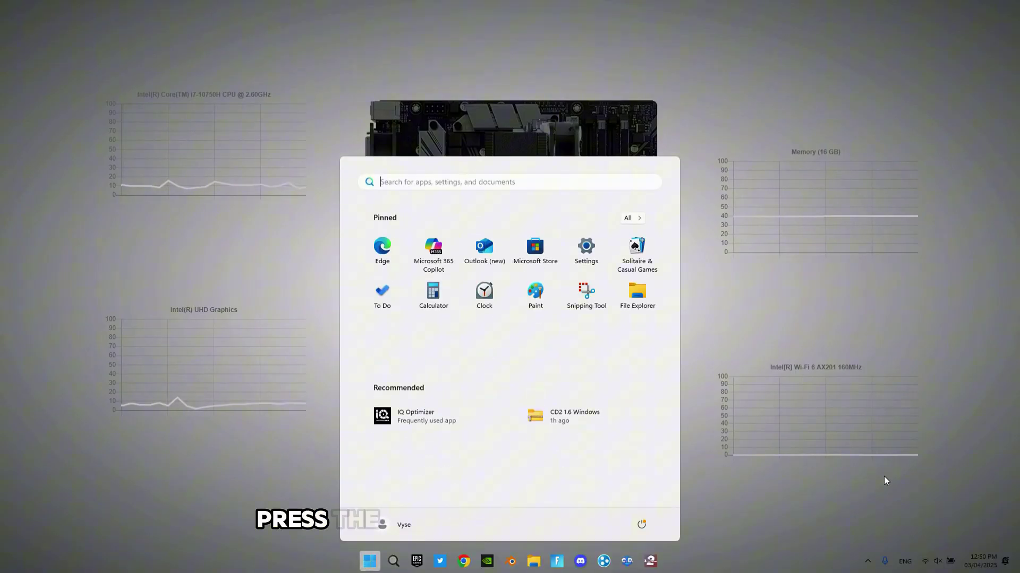
Step: Under Settings › Gaming › Game Bar, switch 'Allow your controller to open Game Bar' Off
left_click(584, 252)
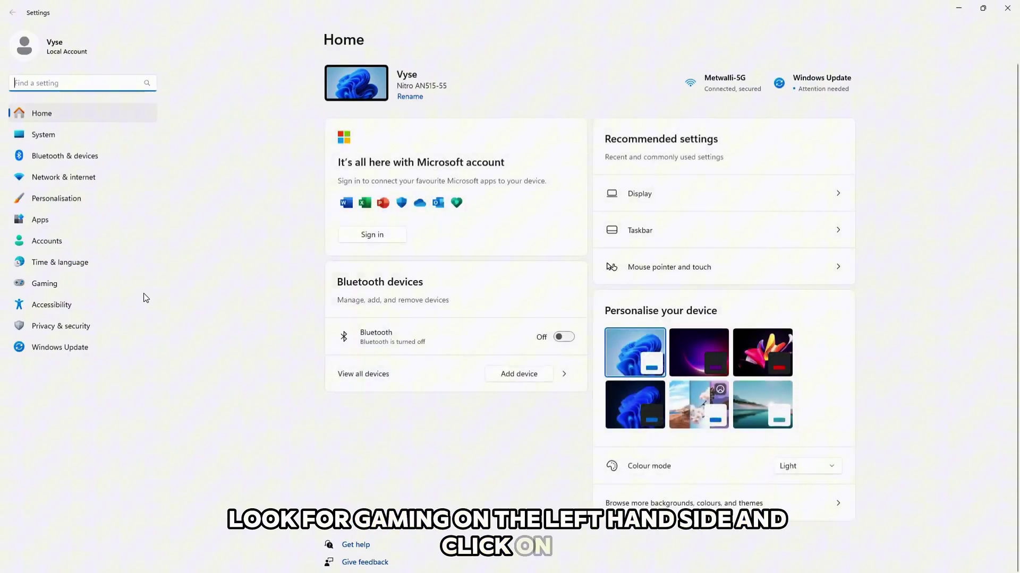
left_click(20, 286)
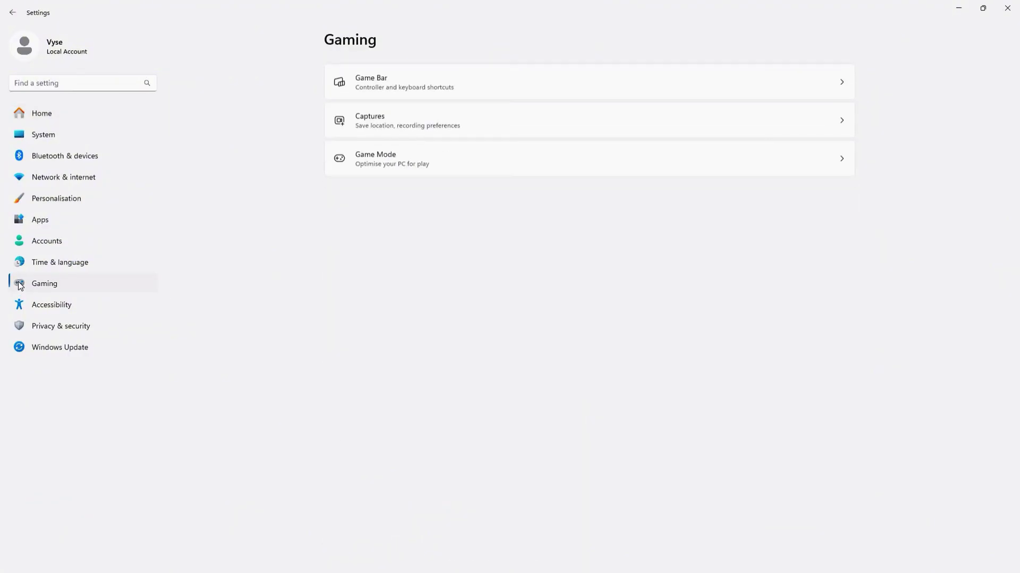
left_click(380, 96)
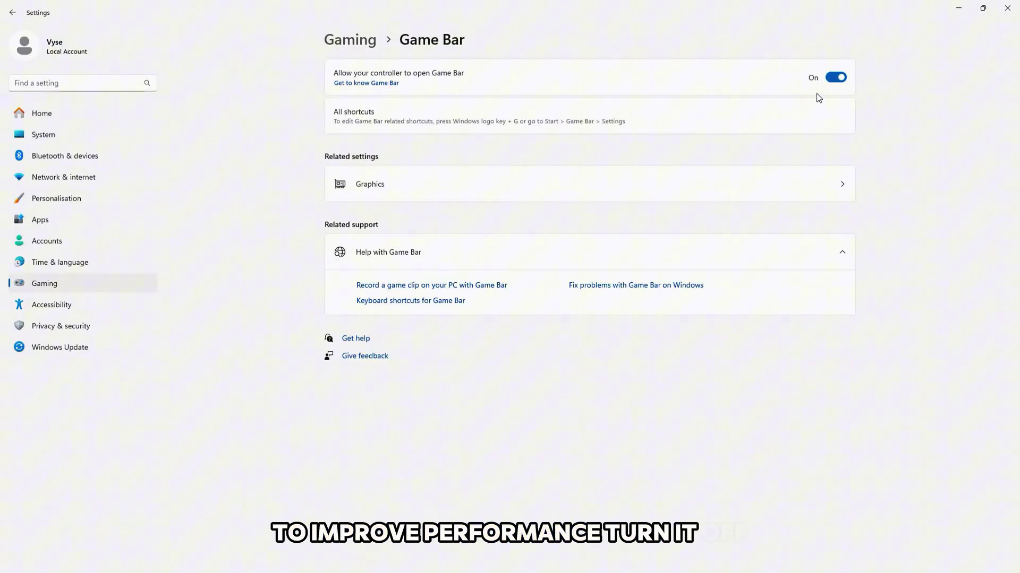
left_click(835, 78)
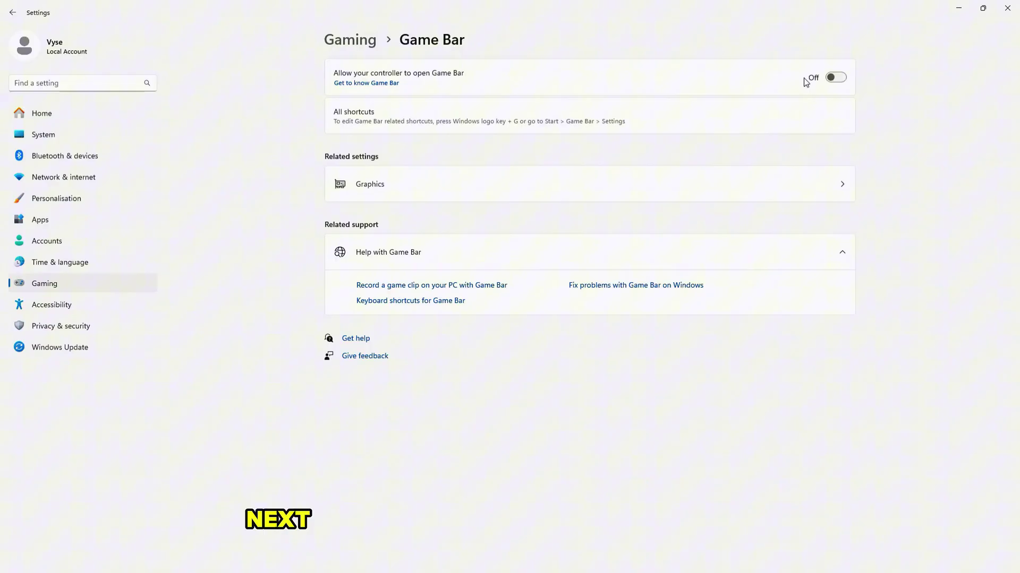
Step: From the Gaming page, open Game Mode and switch its toggle On
left_click(346, 40)
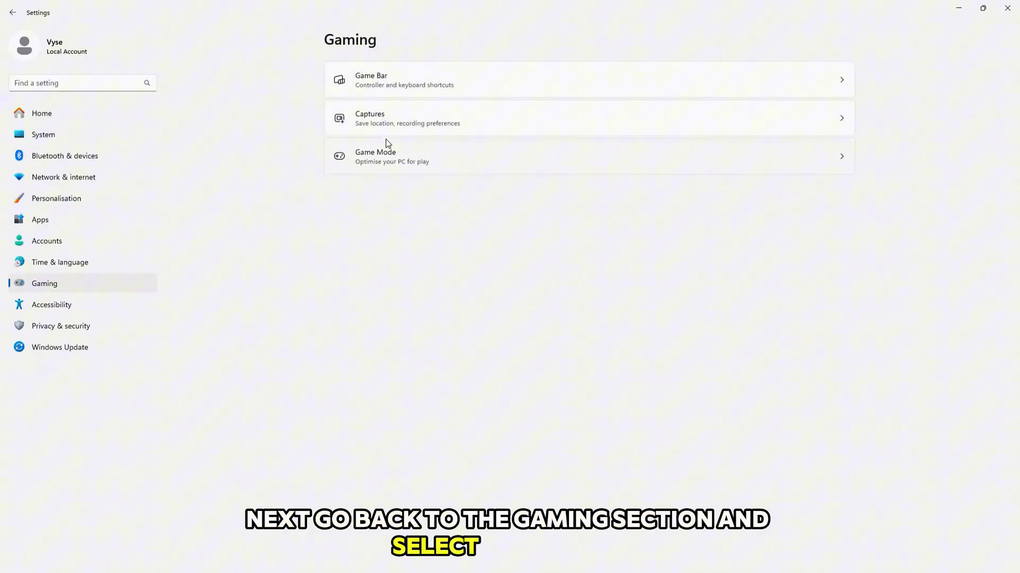
left_click(365, 153)
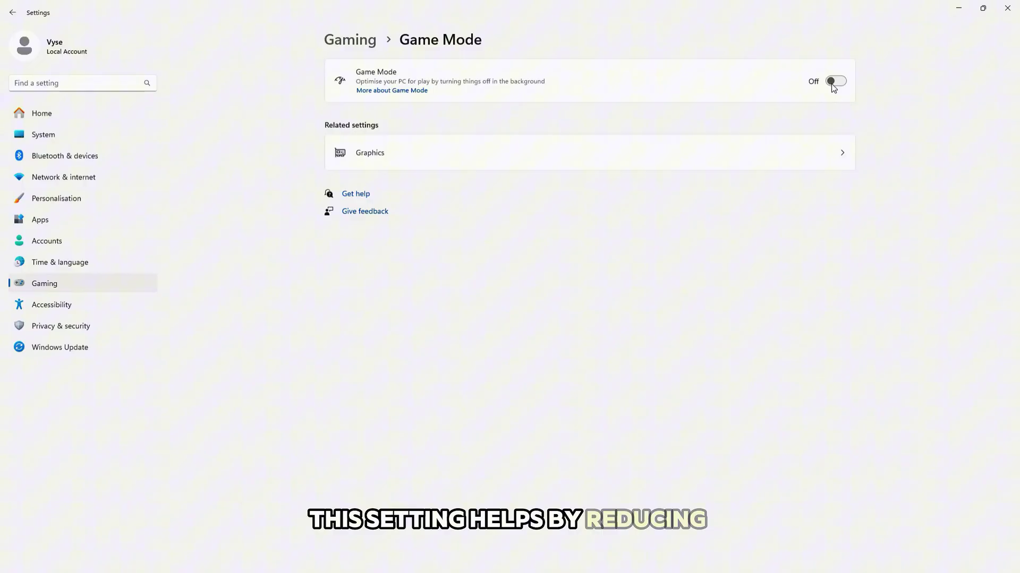
left_click(833, 84)
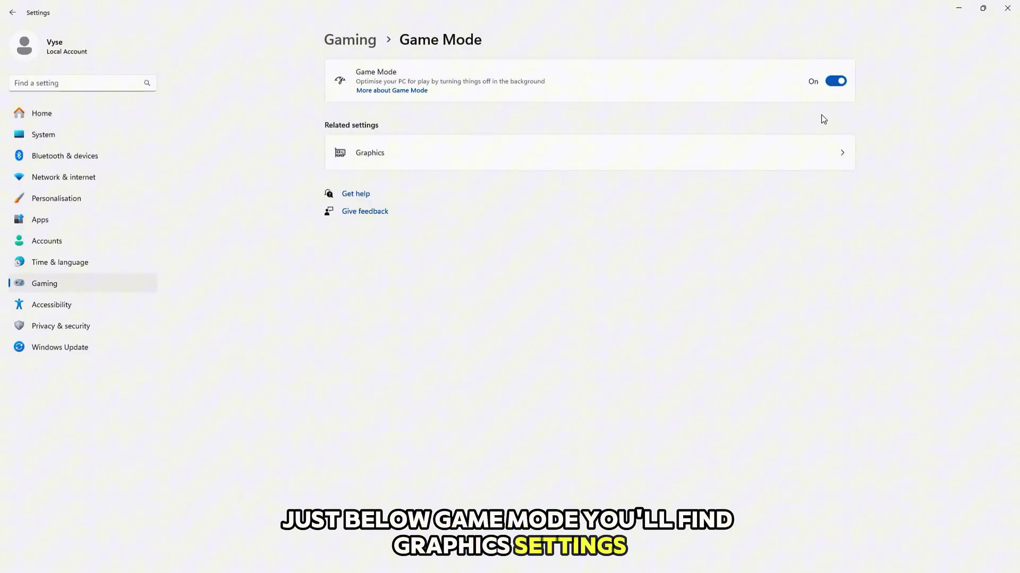
Step: On the Graphics page, expand Advanced graphics settings and switch Hardware-accelerated GPU scheduling On
left_click(832, 163)
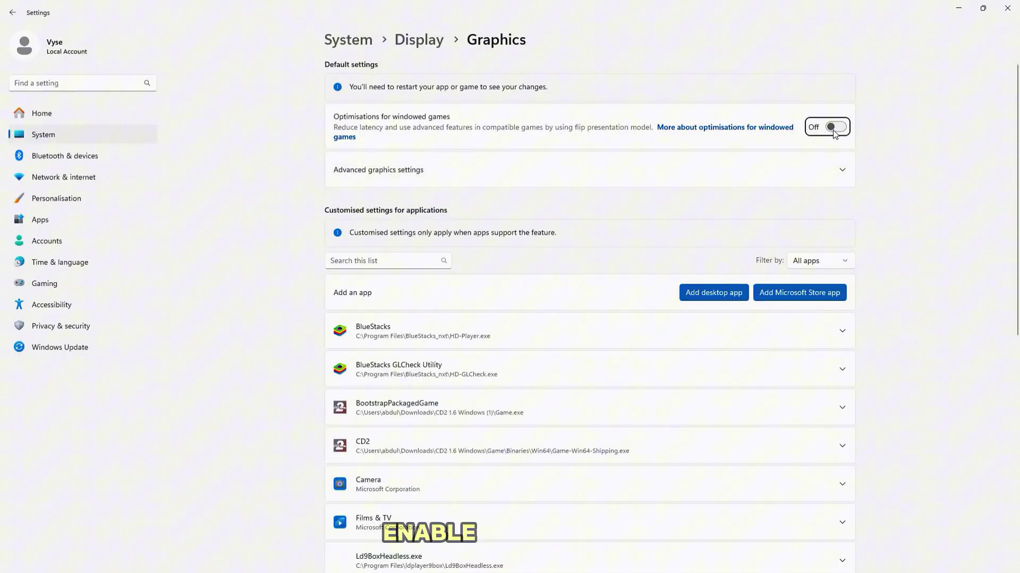
left_click(834, 157)
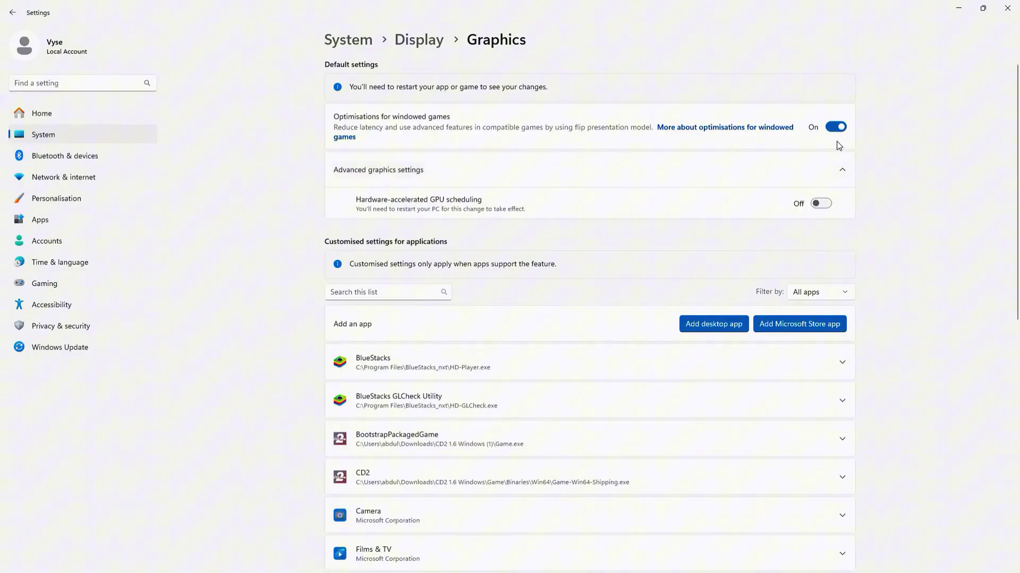
left_click(820, 208)
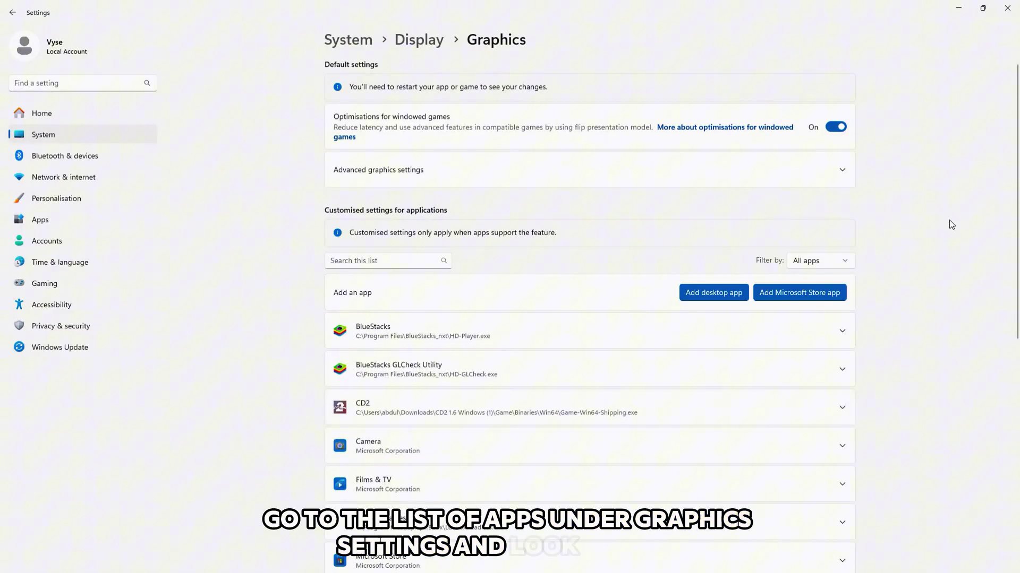
Step: Set the existing CD2 graphics entry's GPU preference to High Performance
left_click(833, 411)
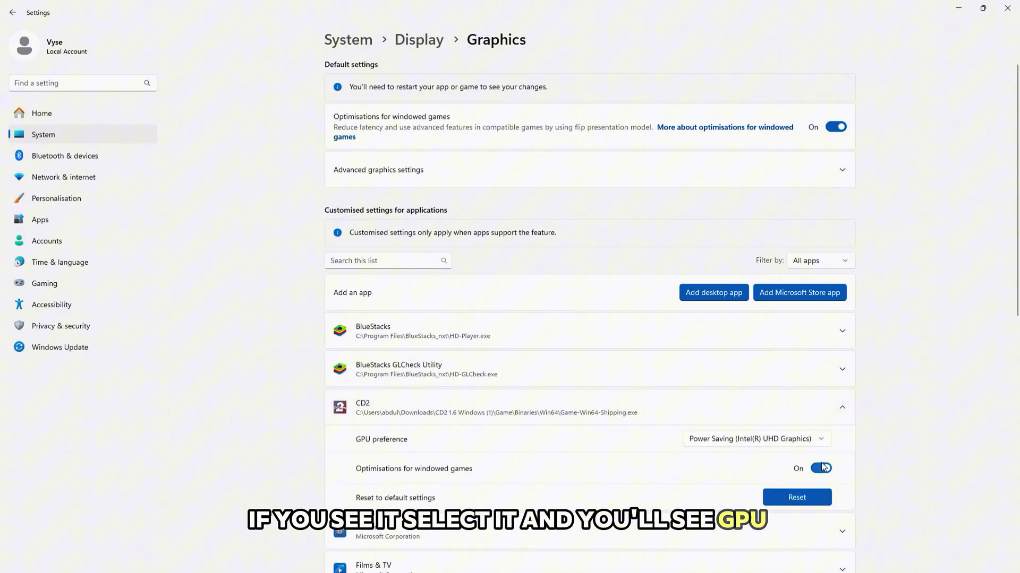
left_click(815, 443)
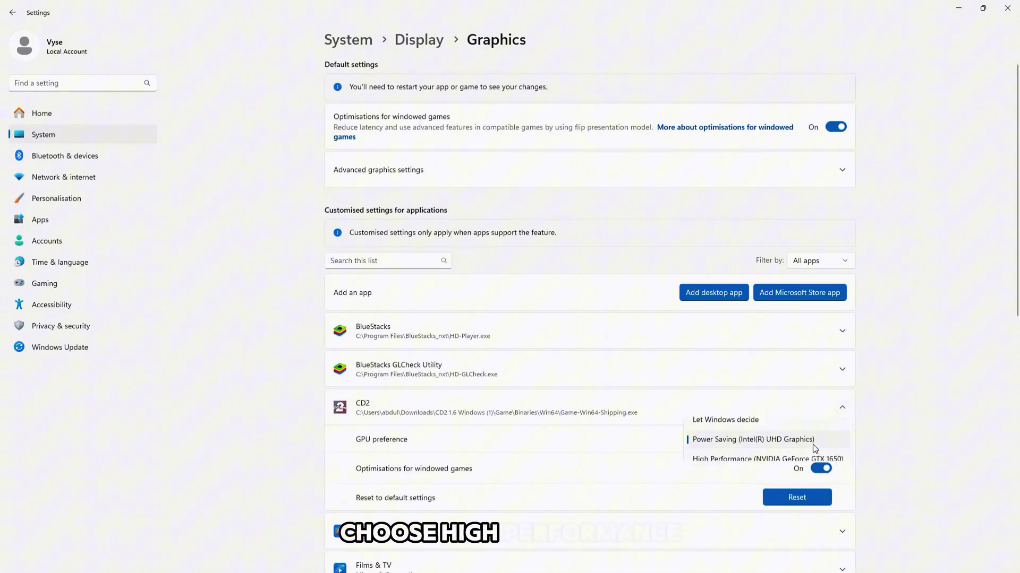
left_click(818, 459)
left_click(831, 412)
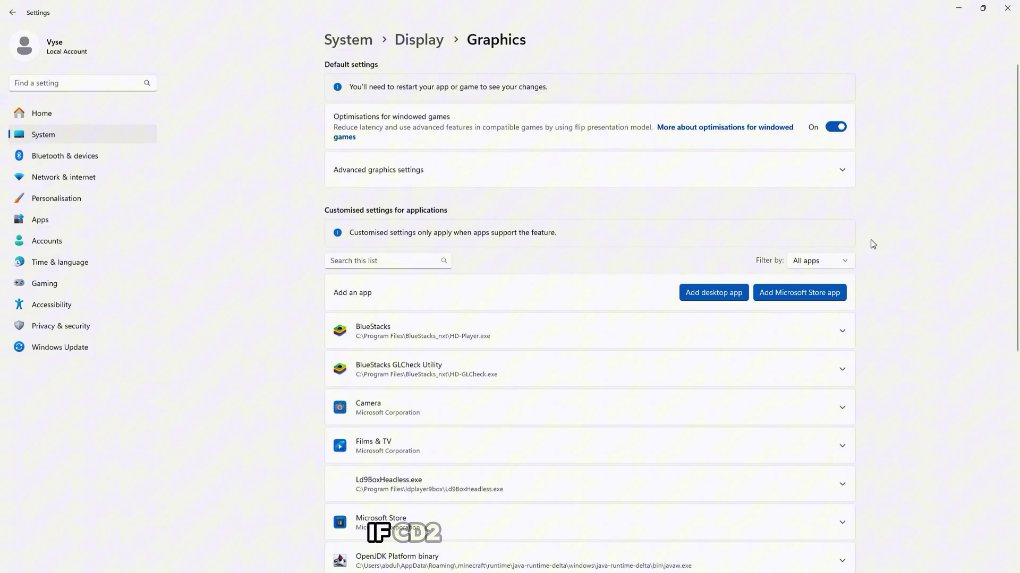
Step: Add Game-Win64-Shipping from Binaries › Win64 and give it the High Performance NVIDIA GPU
left_click(707, 298)
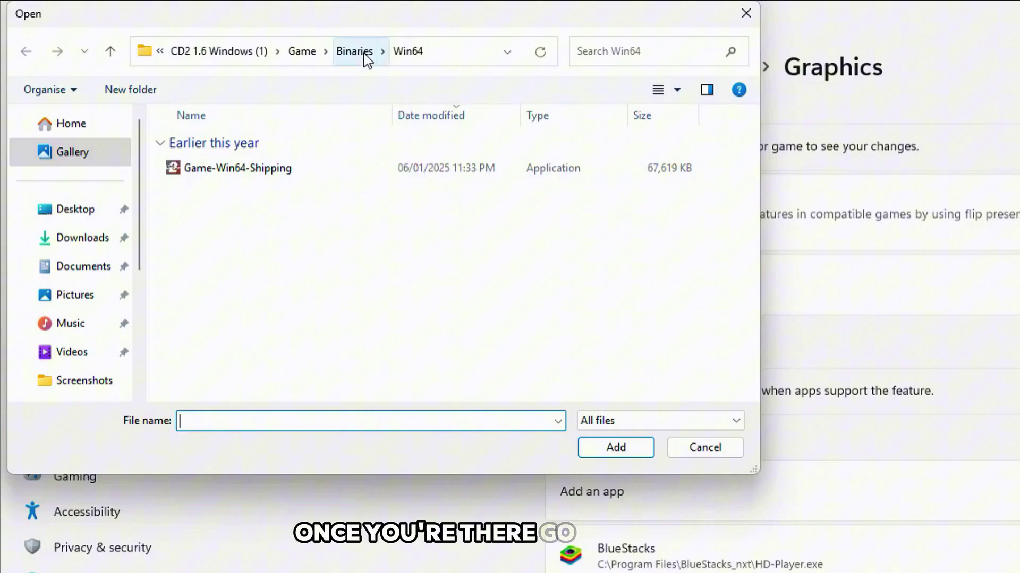
left_click(354, 51)
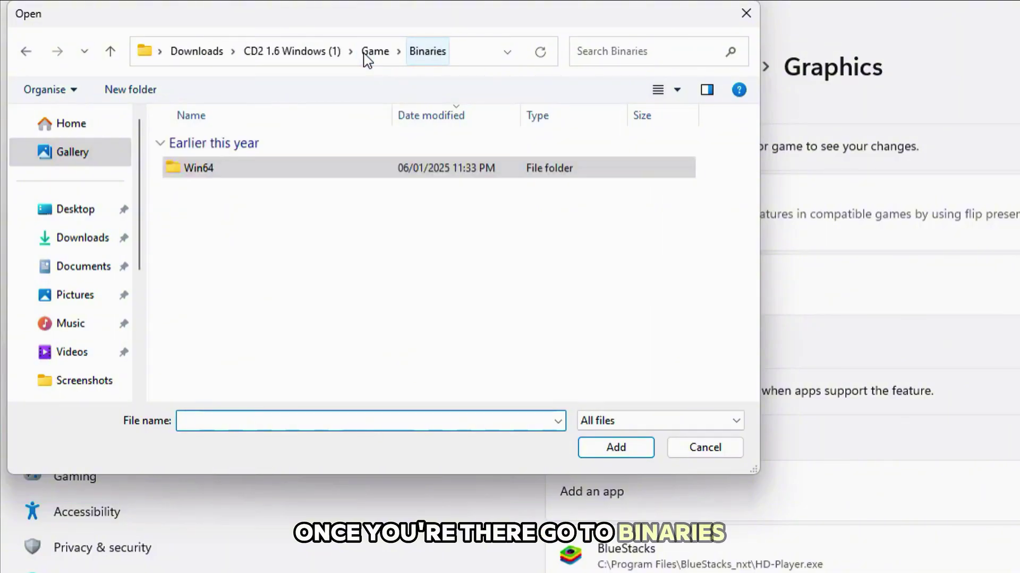
double_click(357, 169)
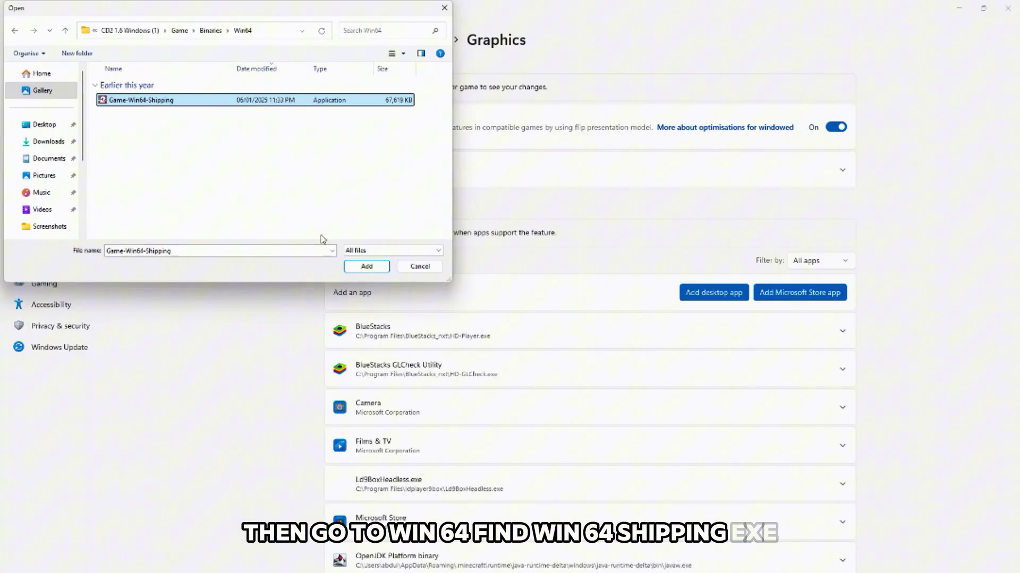
left_click(359, 268)
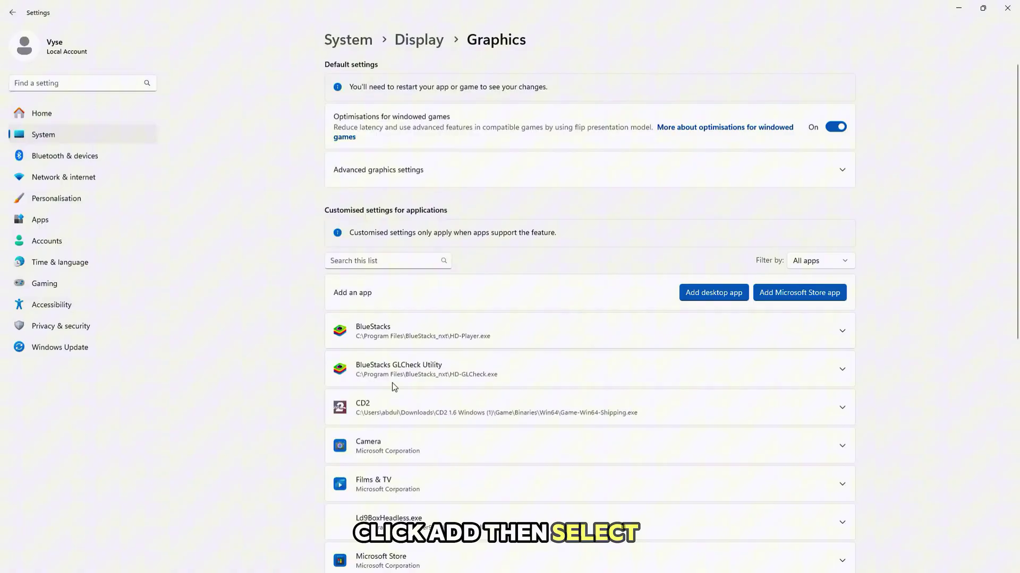
left_click(415, 415)
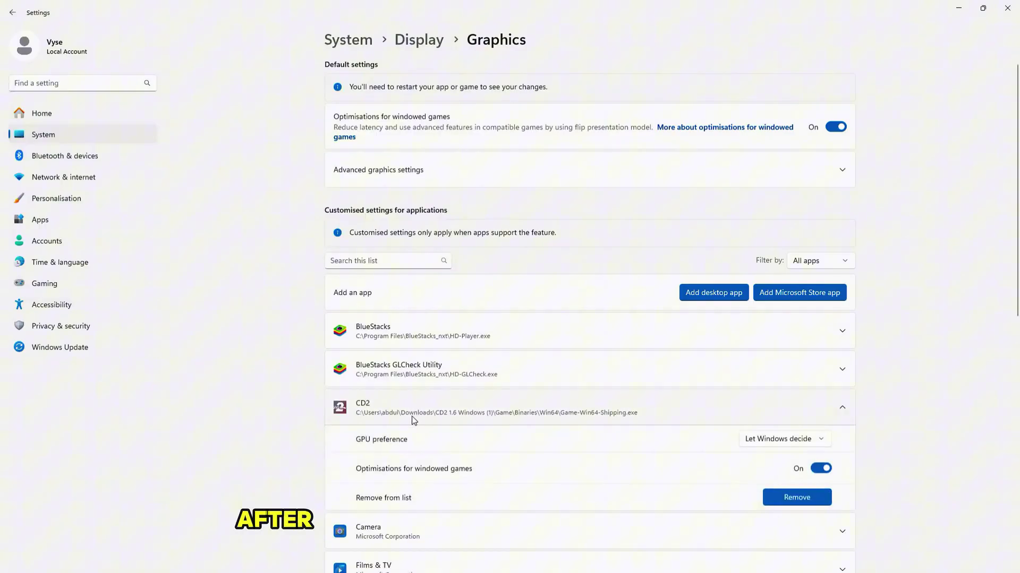
left_click(789, 441)
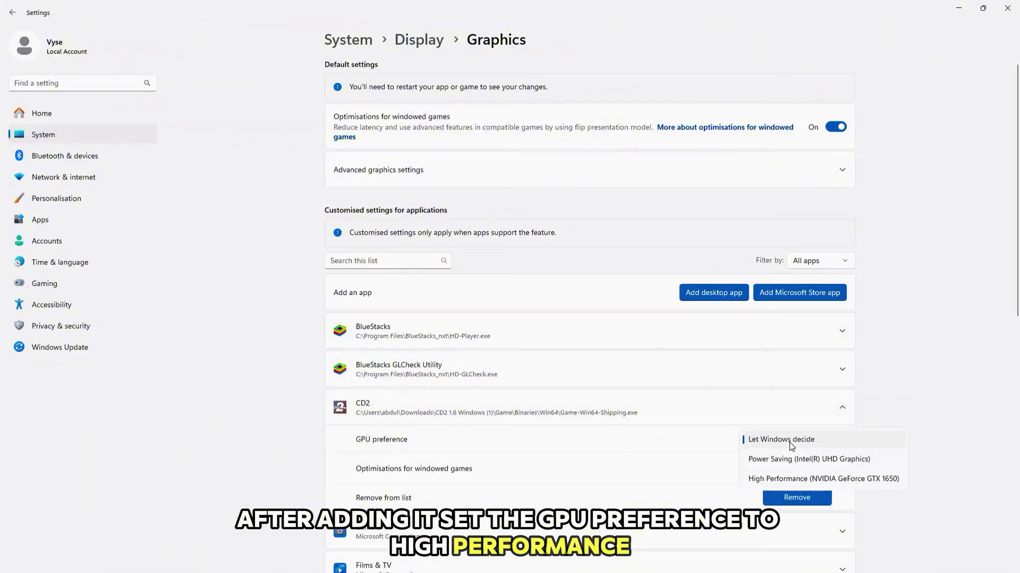
left_click(792, 478)
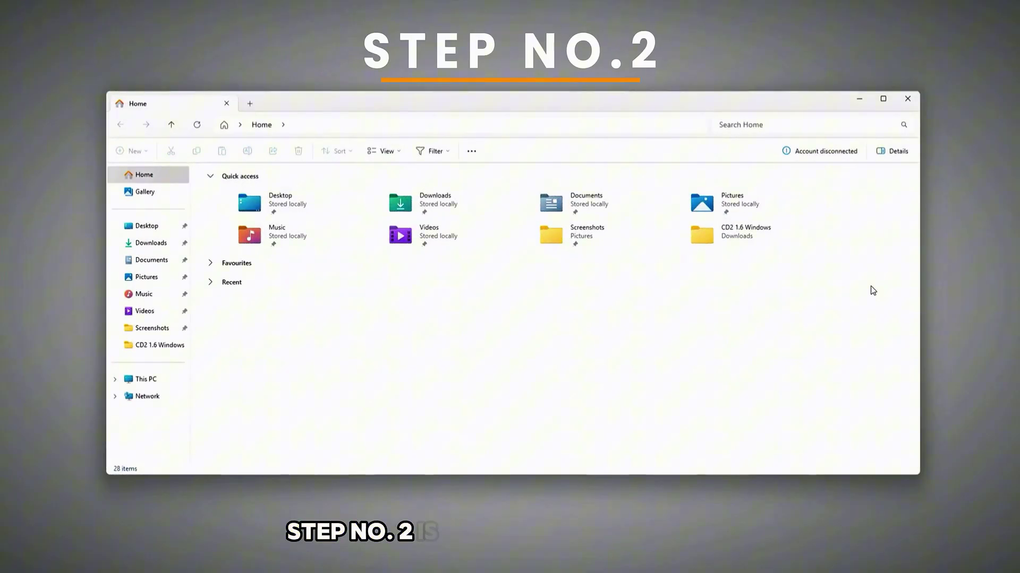
Step: Browse to the CD2 1.6 Windows › Game › Binaries › Win64 folder
double_click(771, 235)
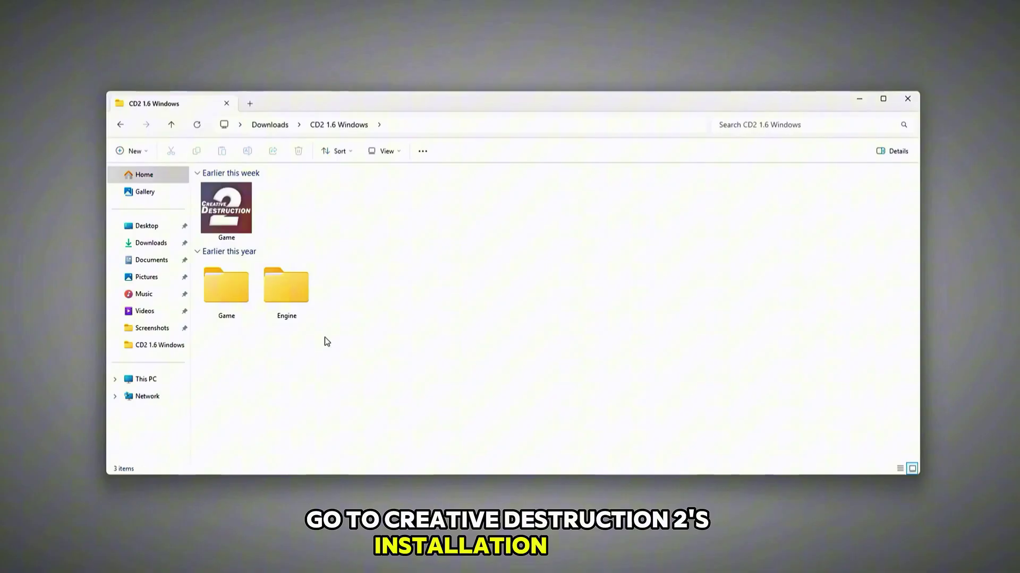
double_click(244, 305)
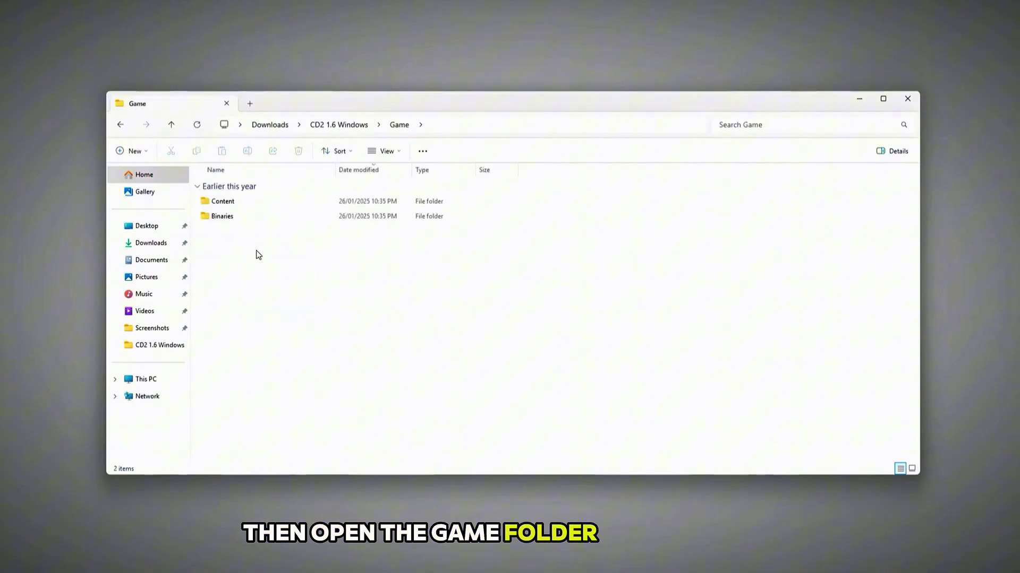
double_click(258, 217)
double_click(259, 203)
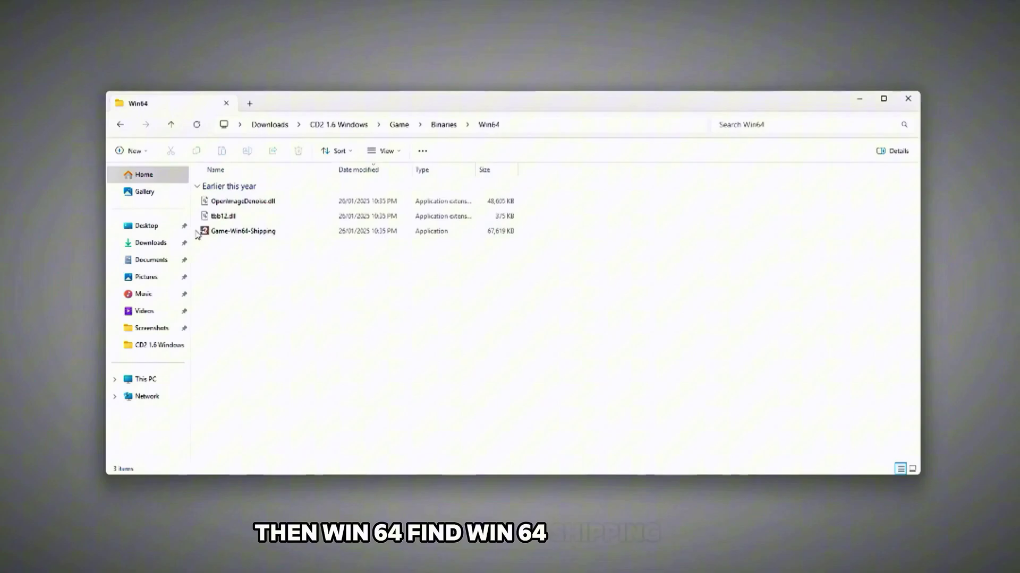
Step: In Game-Win64-Shipping's Compatibility properties, disable full-screen optimisations and override high DPI scaling
right_click(204, 233)
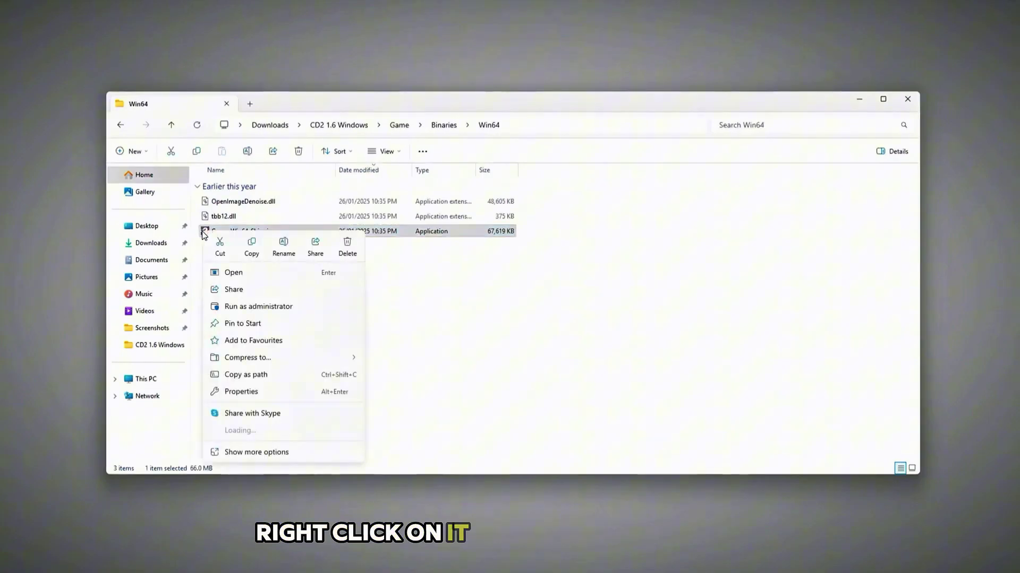
left_click(258, 392)
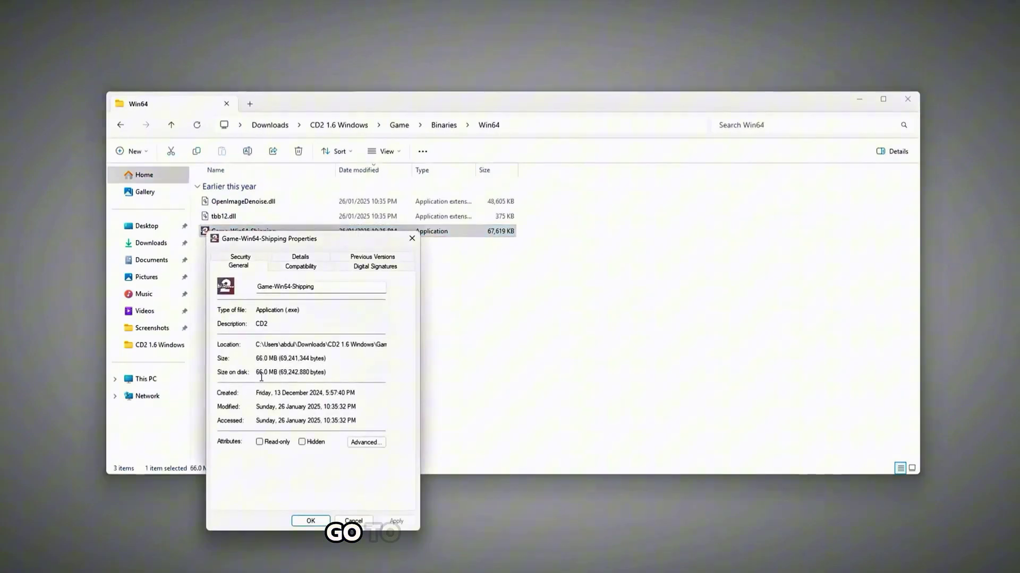
left_click(291, 269)
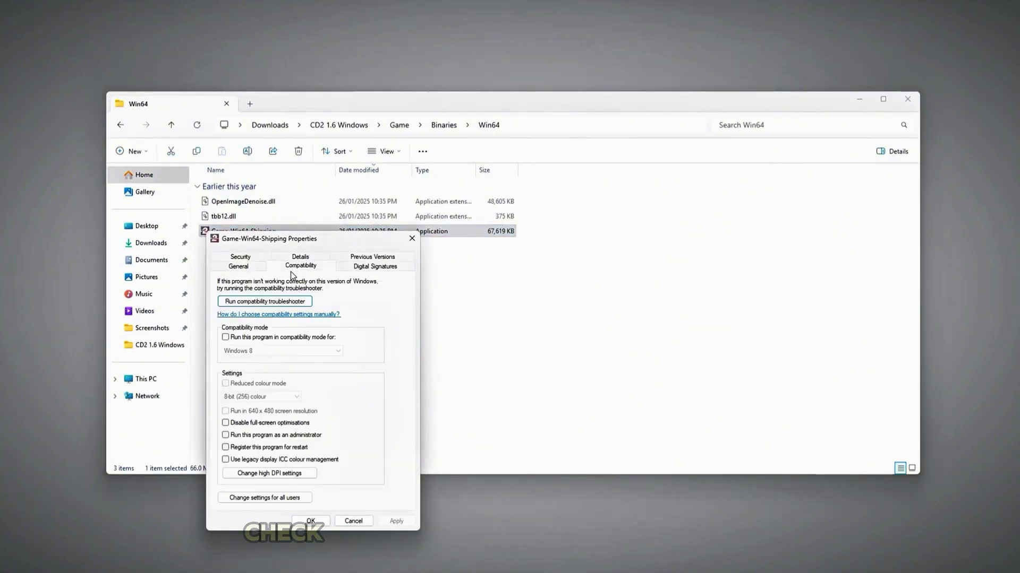
left_click(226, 423)
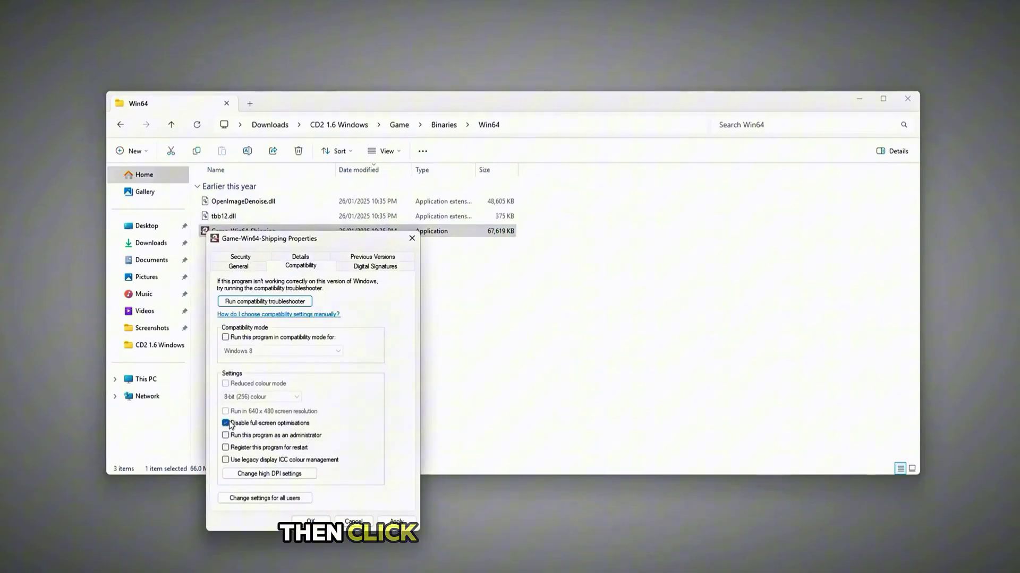
left_click(240, 474)
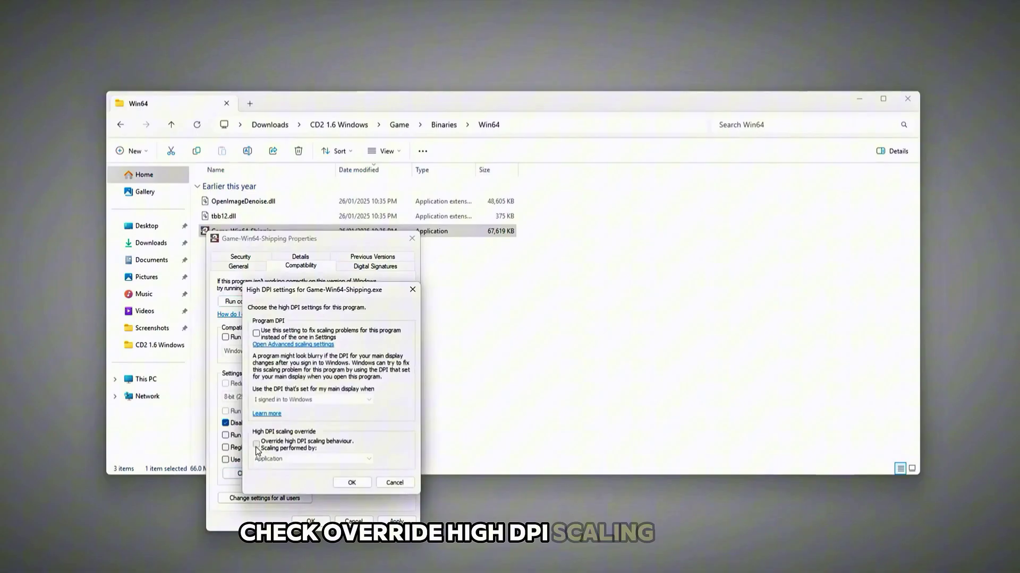
left_click(256, 445)
left_click(351, 483)
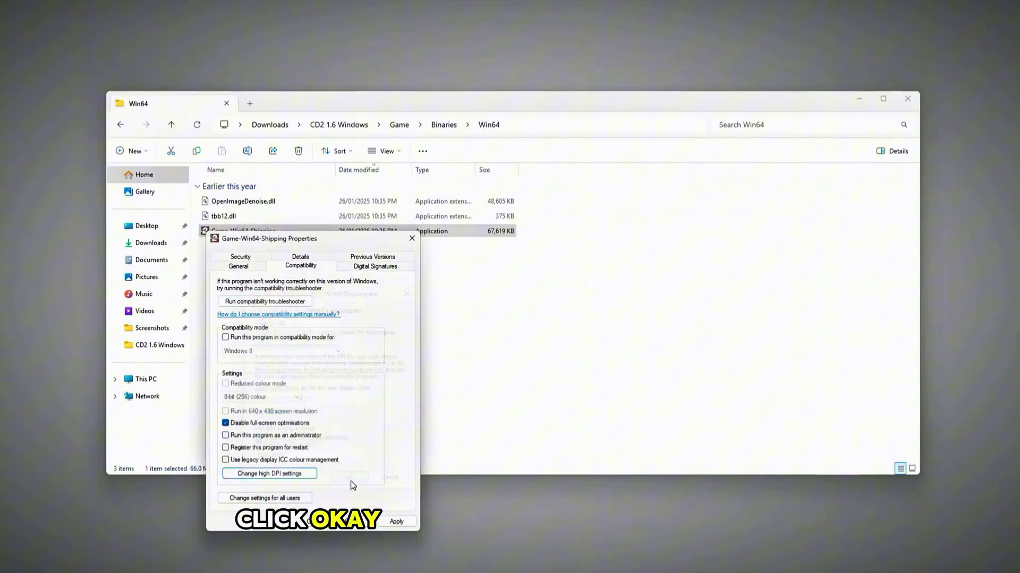
left_click(327, 526)
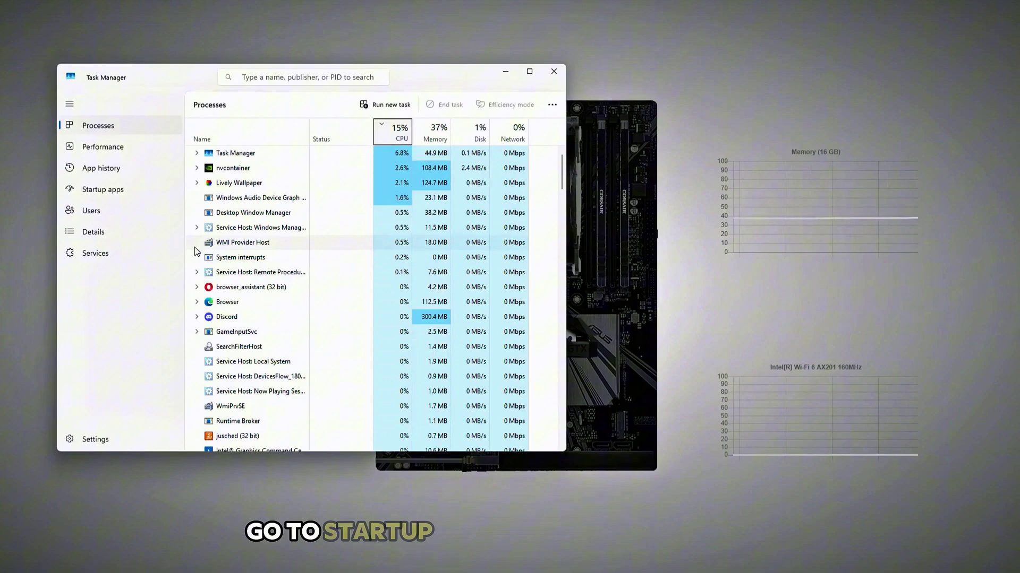
Step: Disable the Update and opera entries in Task Manager's Startup apps list
left_click(107, 189)
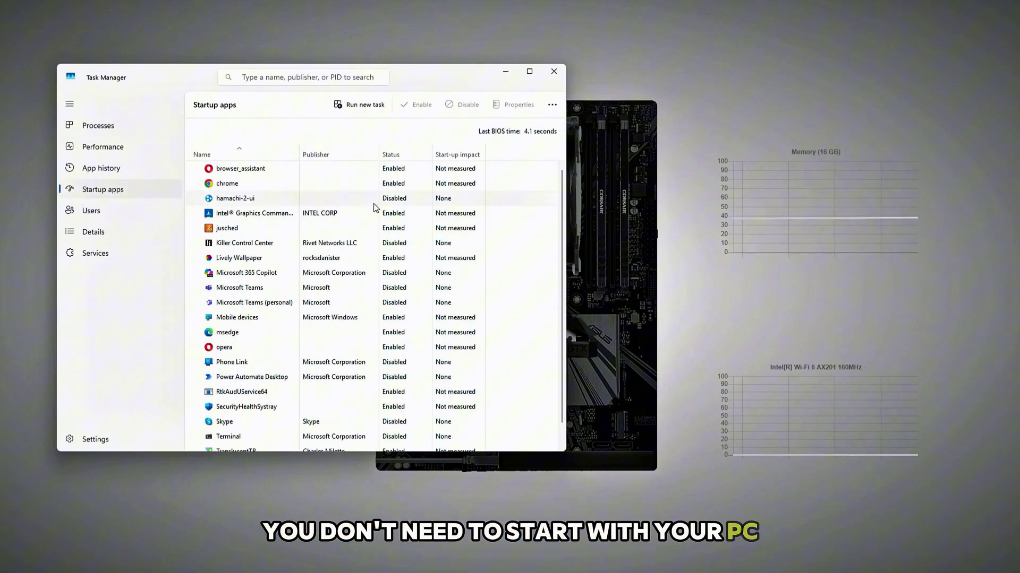
scroll(401, 205, "down", 1)
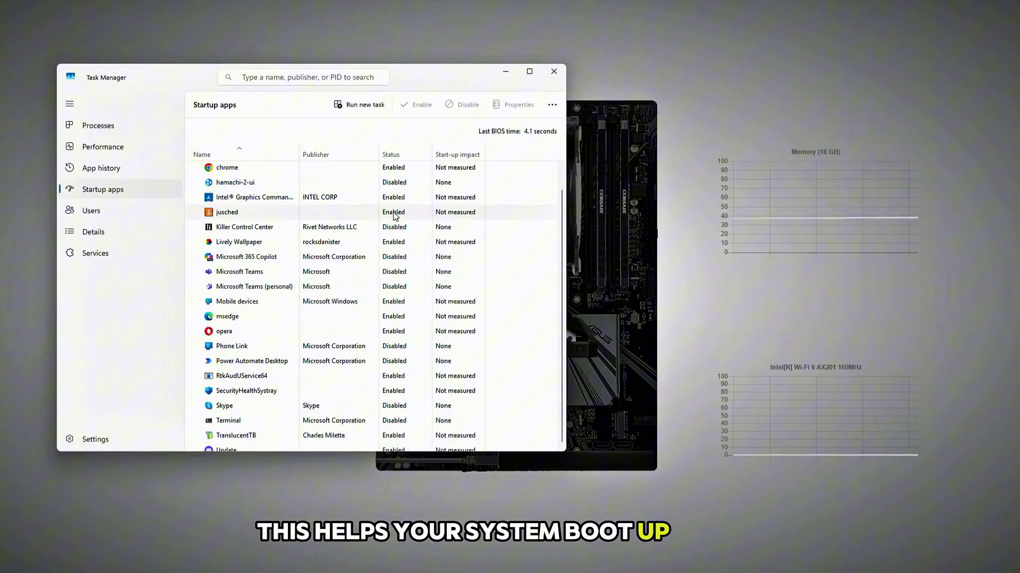
right_click(400, 449)
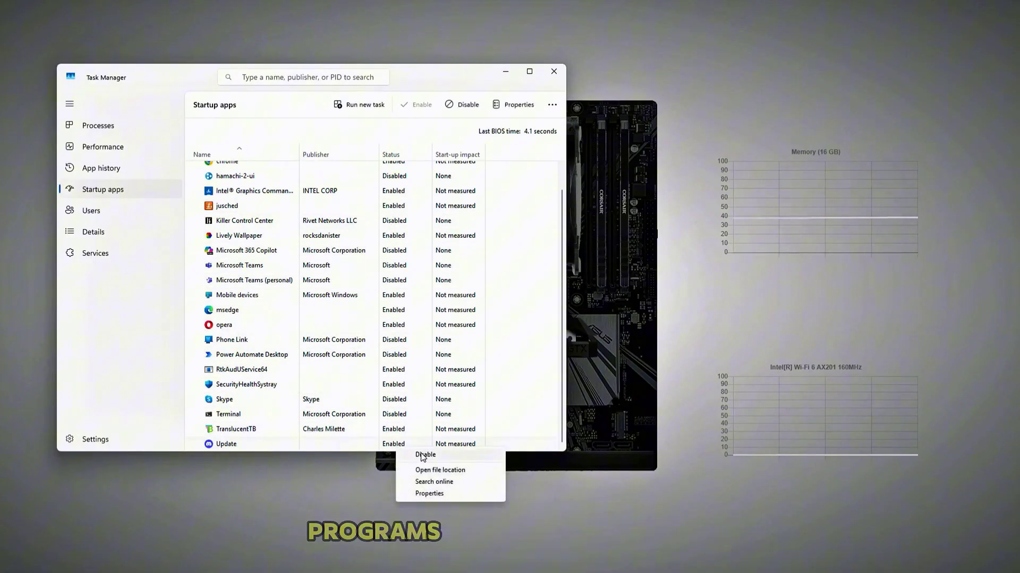
left_click(417, 455)
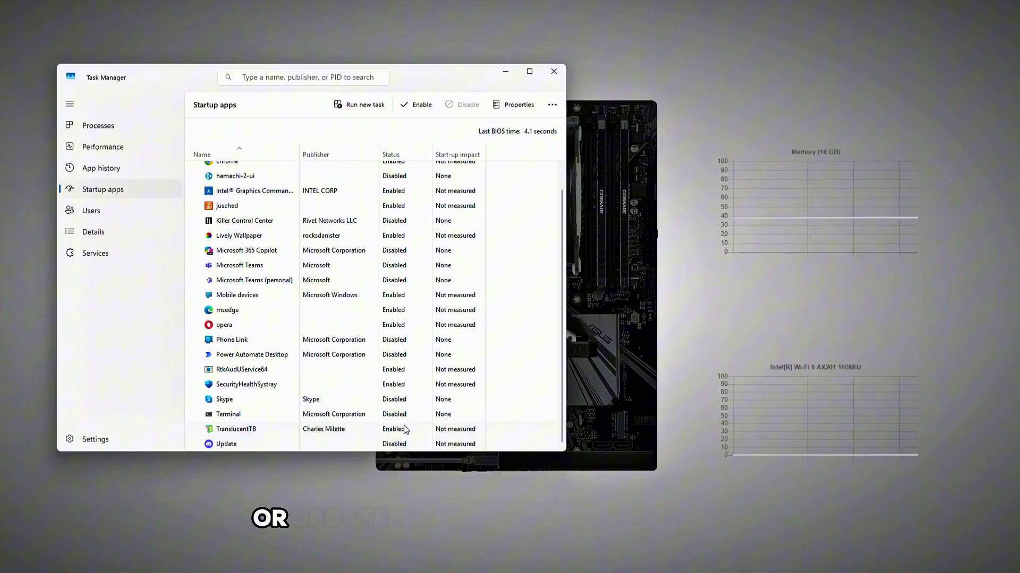
scroll(414, 414, "up", 1)
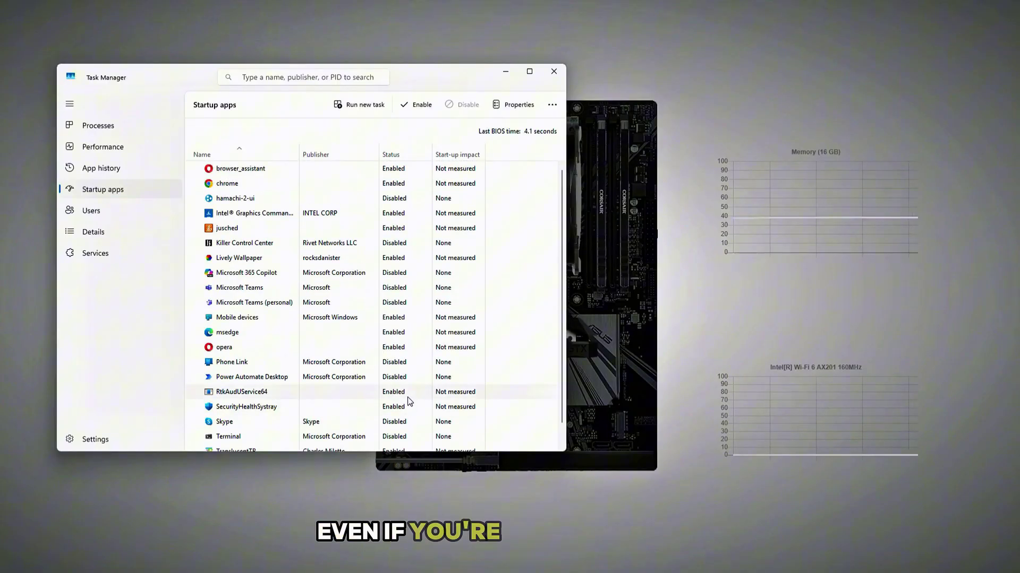
right_click(402, 350)
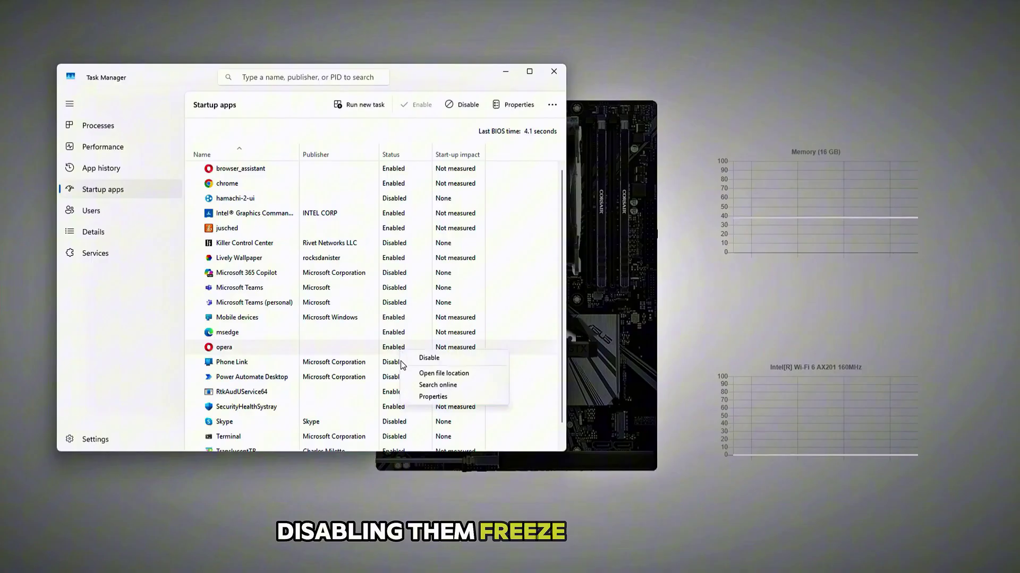
left_click(424, 359)
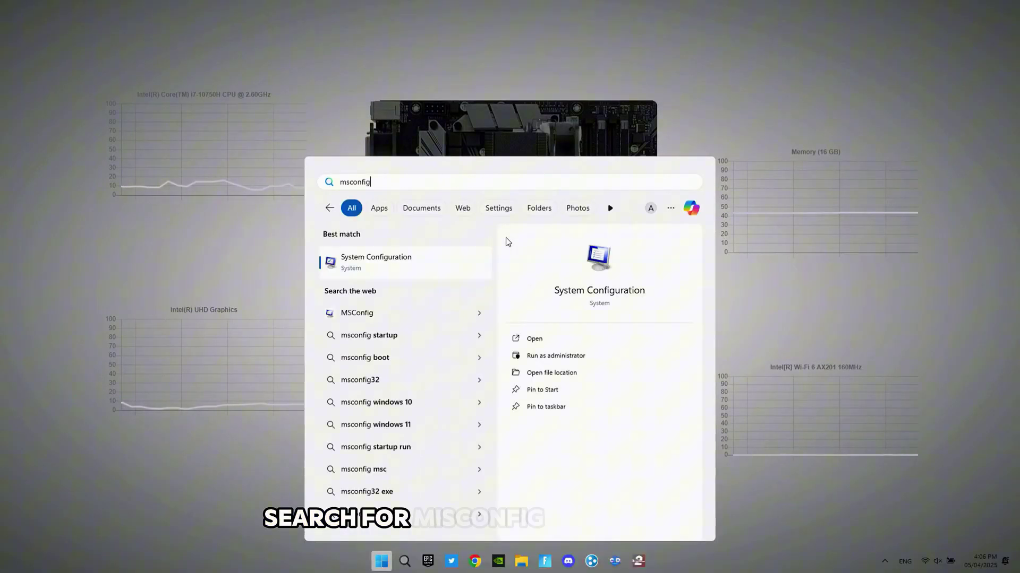
Step: Launch msconfig, tick Hide all Microsoft services, and untick Google Chrome Elevation Service
key("Return")
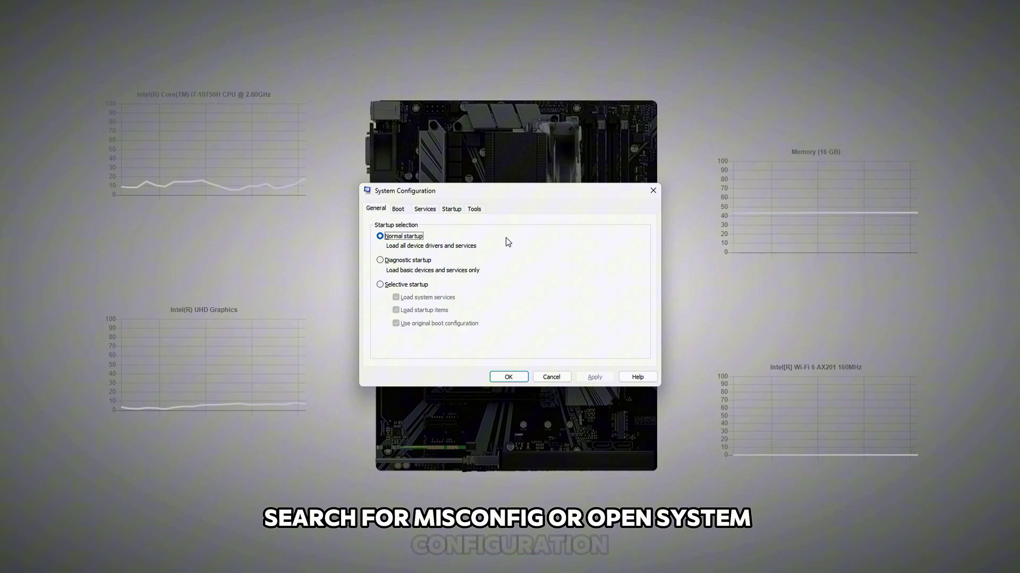
left_click(425, 209)
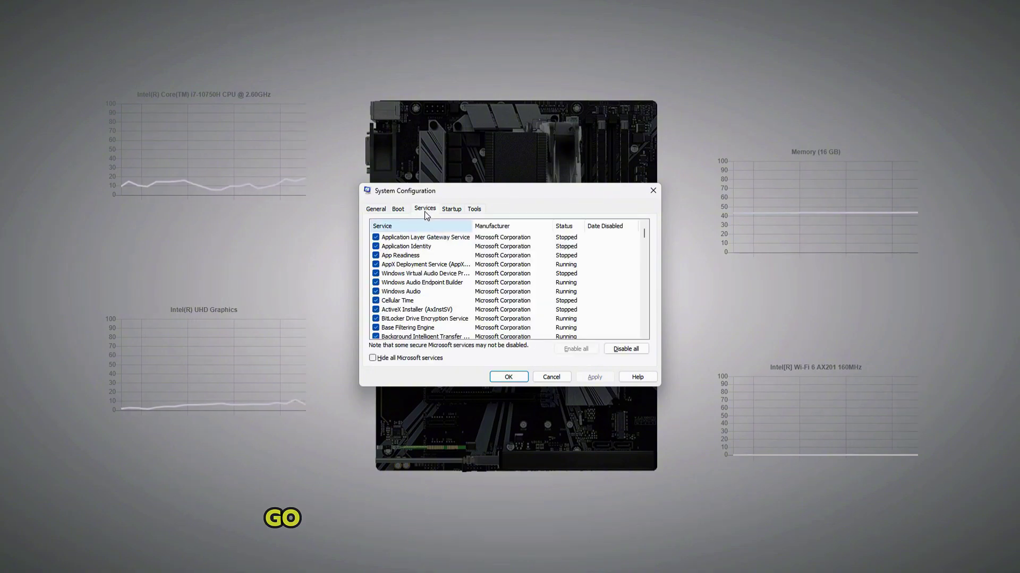
left_click(372, 359)
scroll(382, 305, "down", 2)
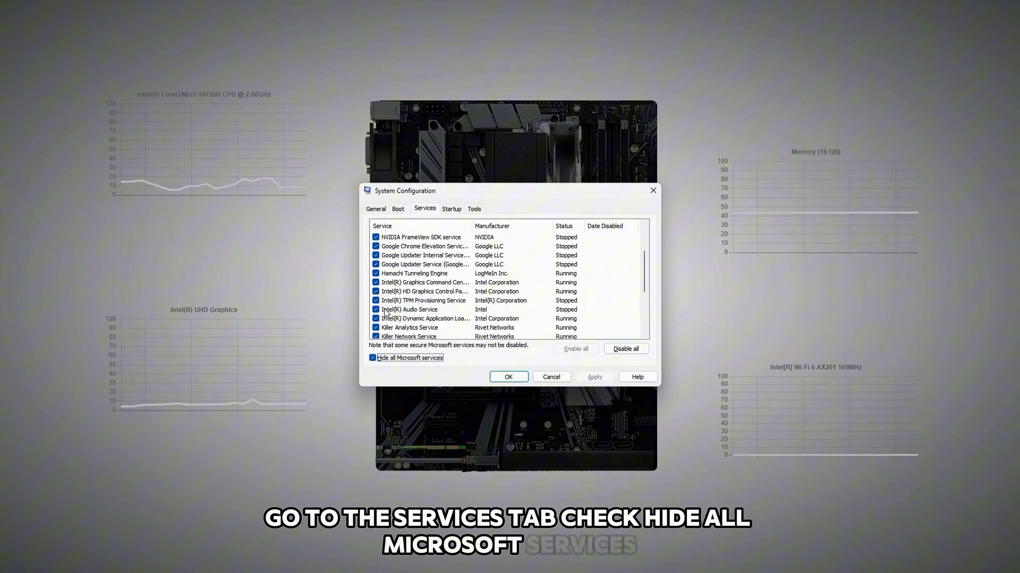
scroll(393, 294, "up", 1)
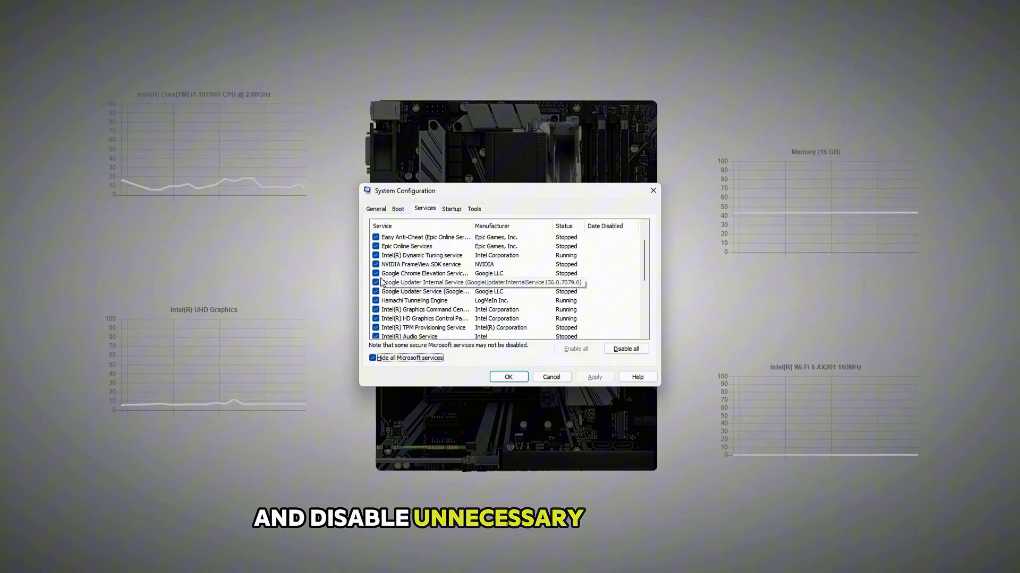
left_click(376, 274)
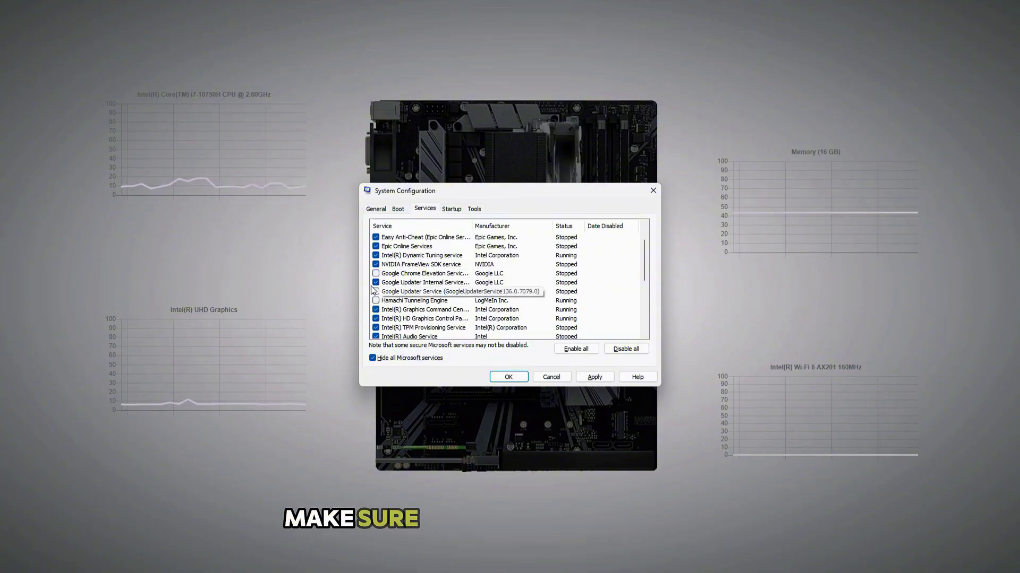
scroll(387, 295, "down", 5)
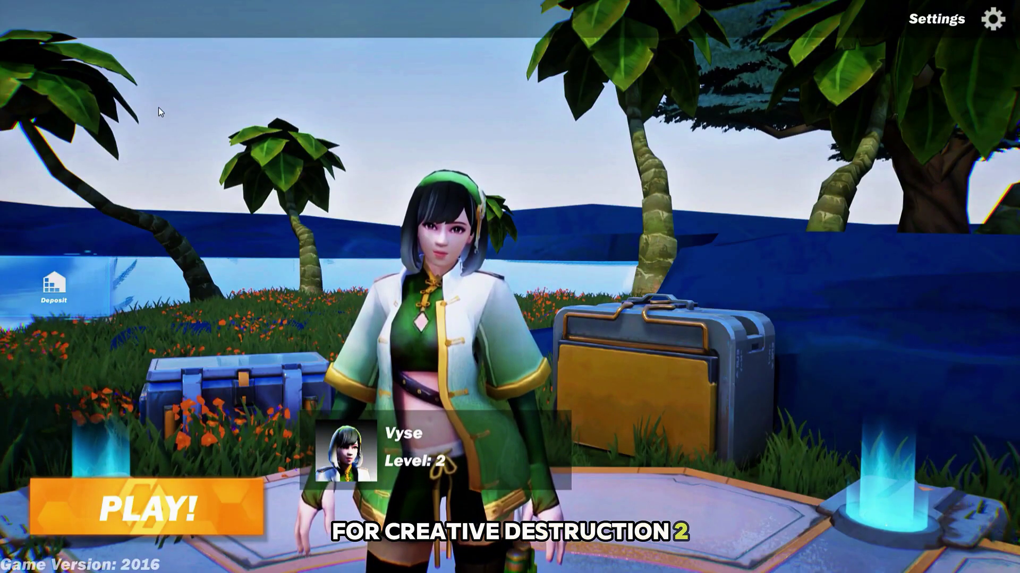
Step: Bring up the in-game Settings on the Graphics page with Escape
key("Escape")
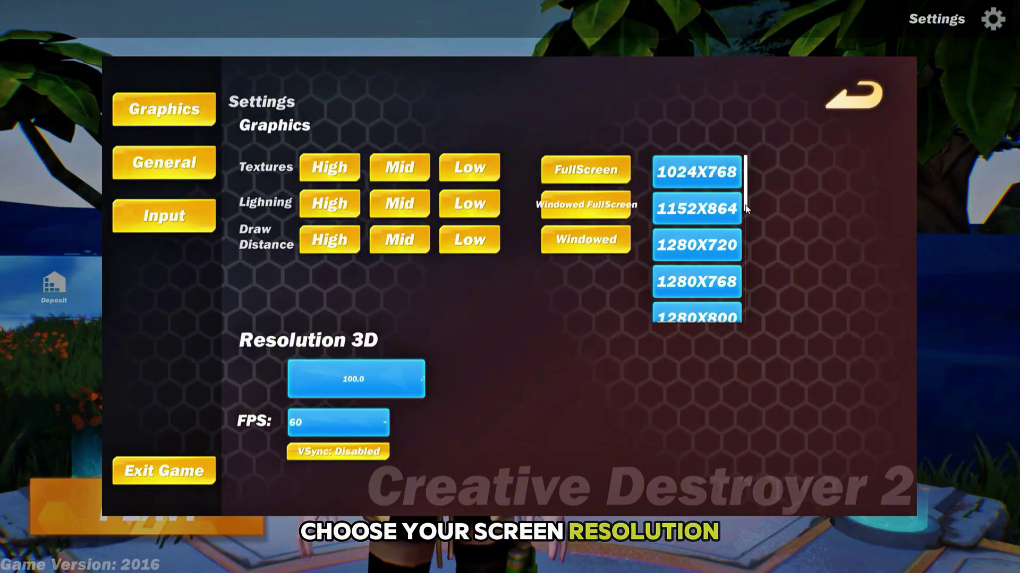
Step: Scroll past the resolution list and change the FPS limit, choosing 60 and then 144
scroll(746, 228, "down", 2)
left_click_drag(747, 228, 744, 330)
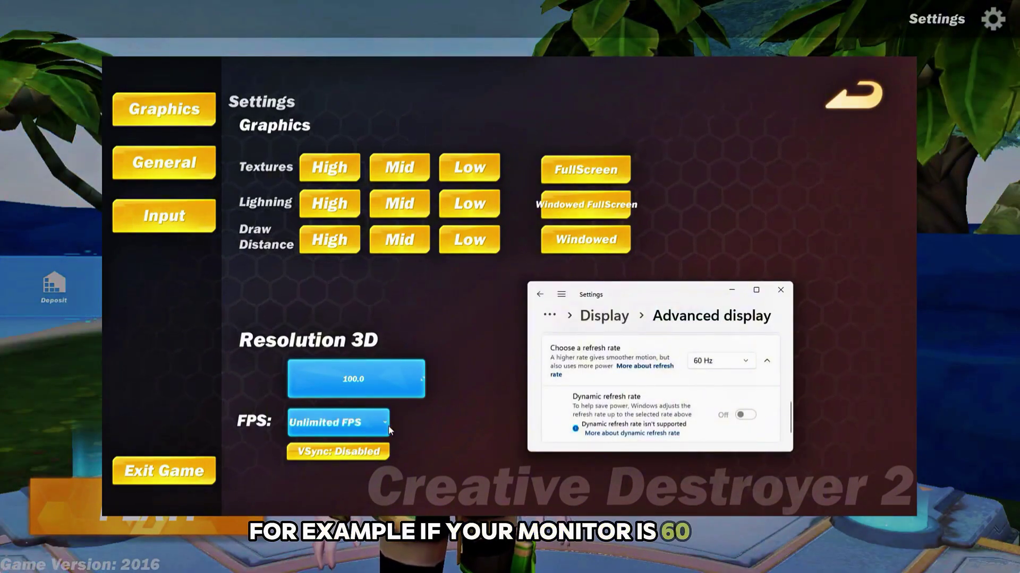
left_click(387, 425)
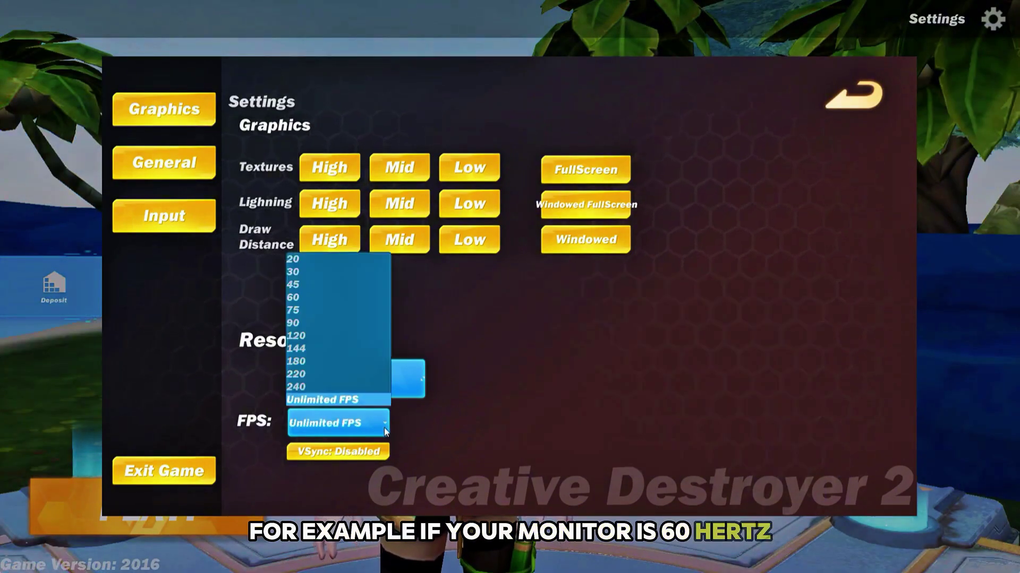
left_click(377, 299)
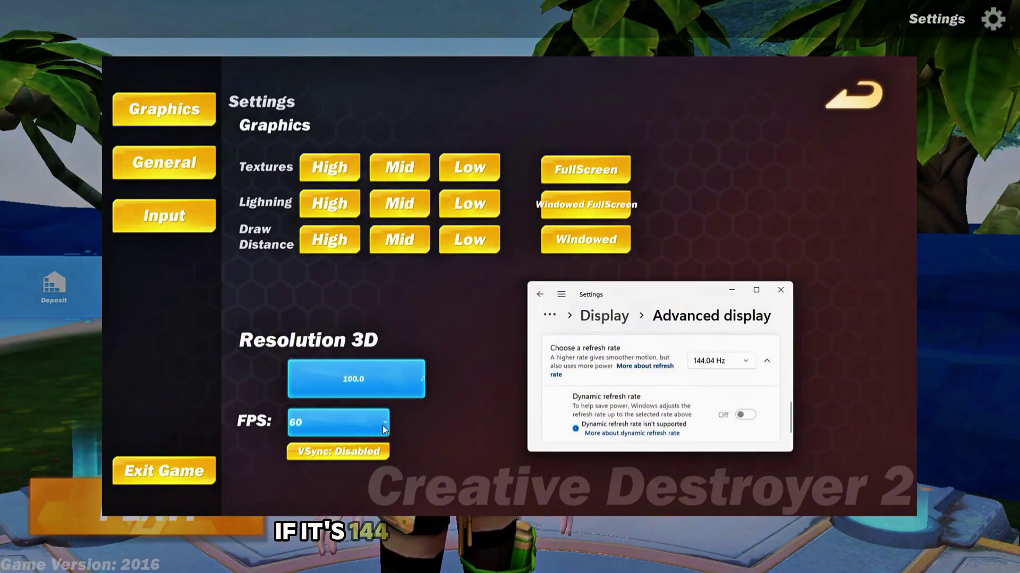
left_click(382, 425)
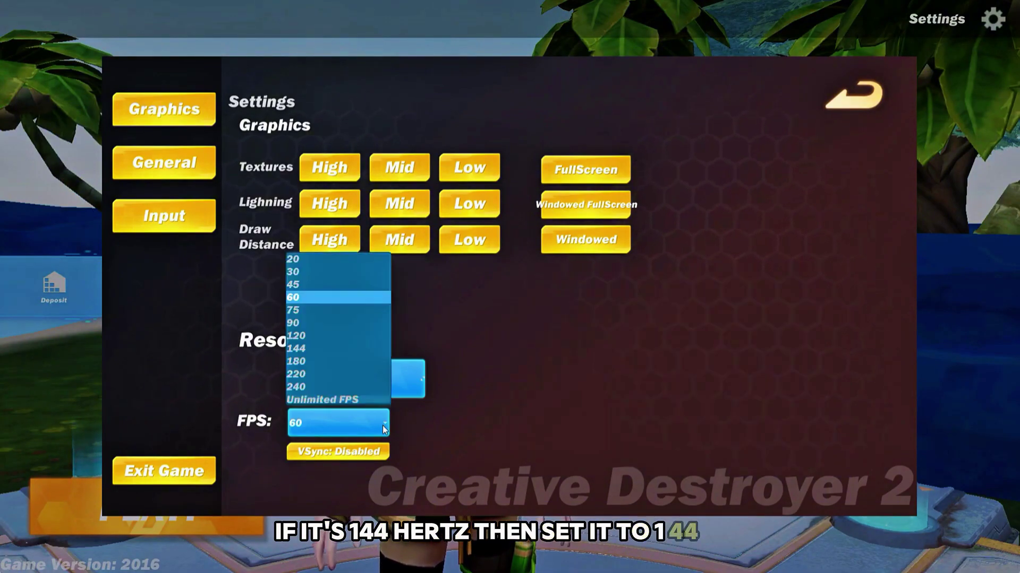
left_click(384, 344)
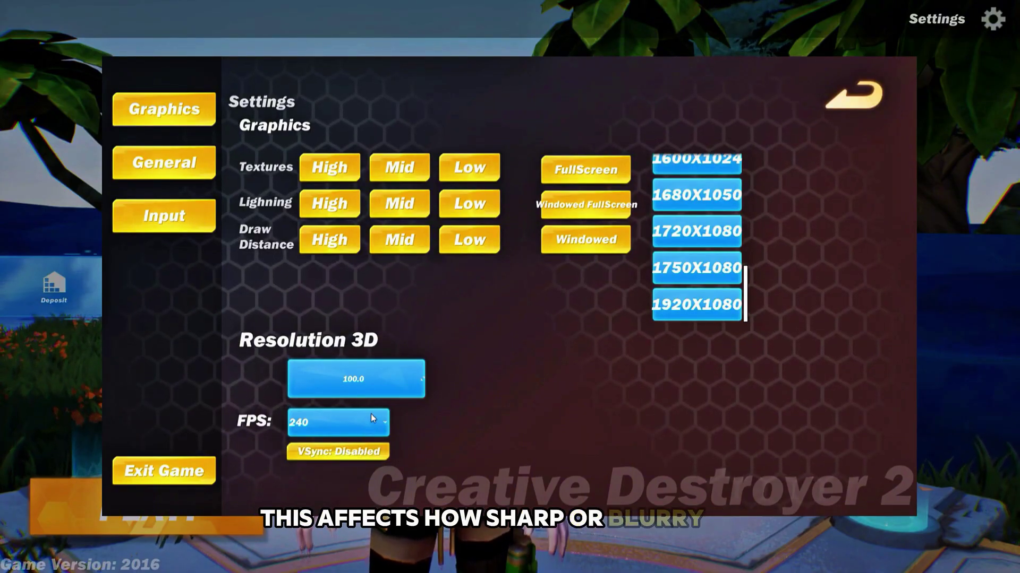
Step: Keep Resolution 3D at 100 and set Textures and Lighting quality to Low
left_click(350, 378)
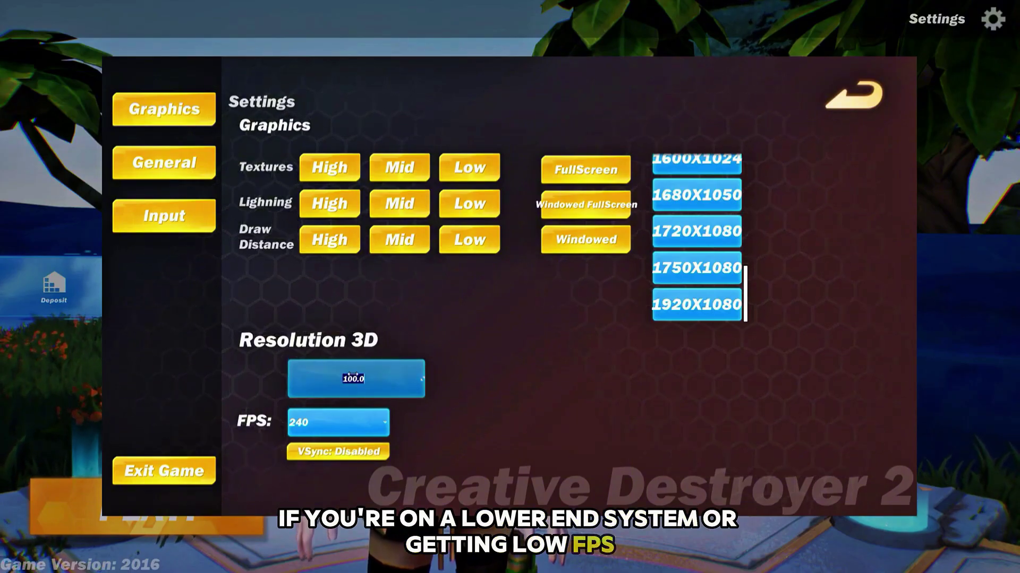
type("70")
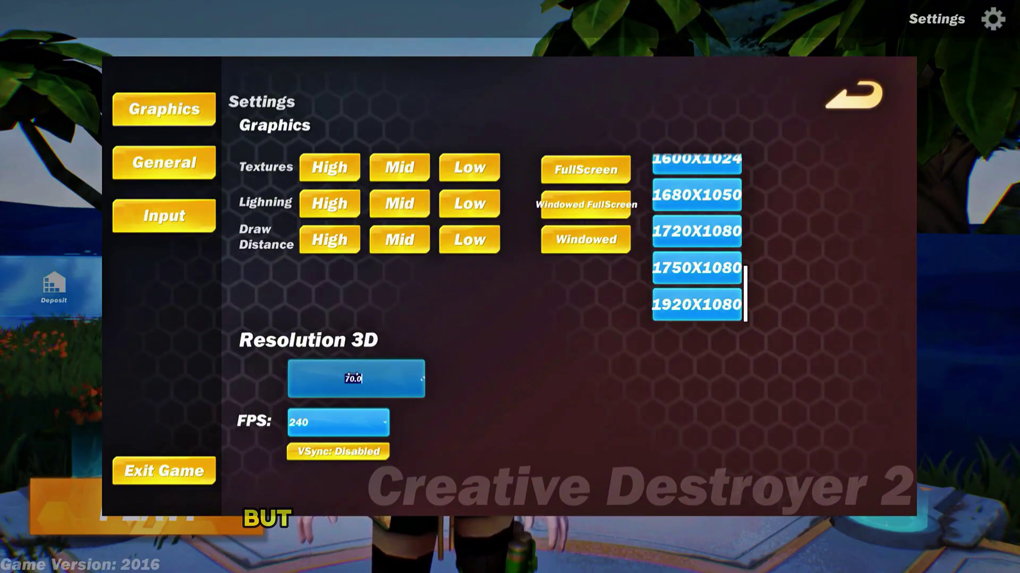
key("BackSpace")
key("BackSpace")
type("100")
key("Return")
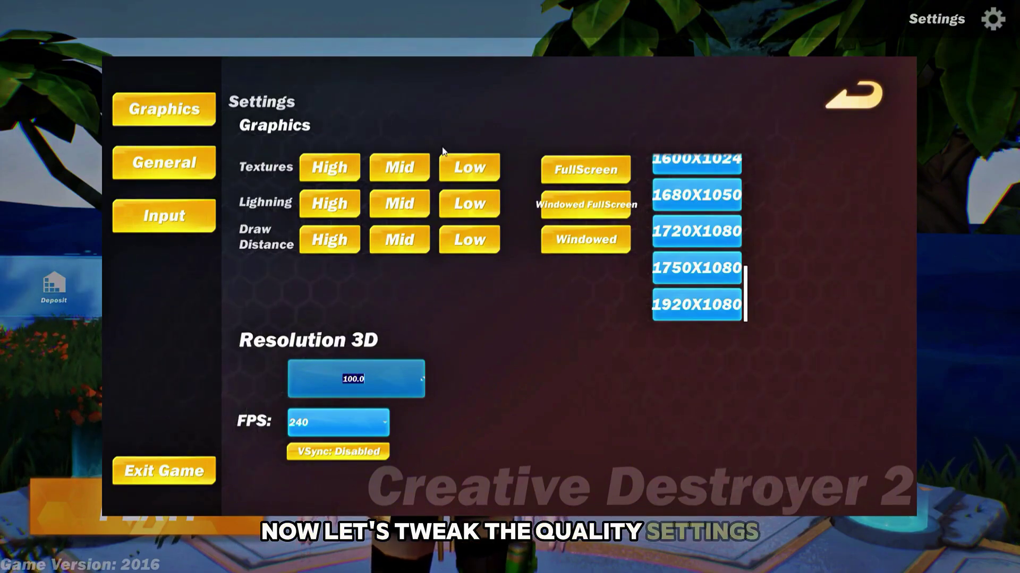
left_click(458, 166)
left_click(460, 173)
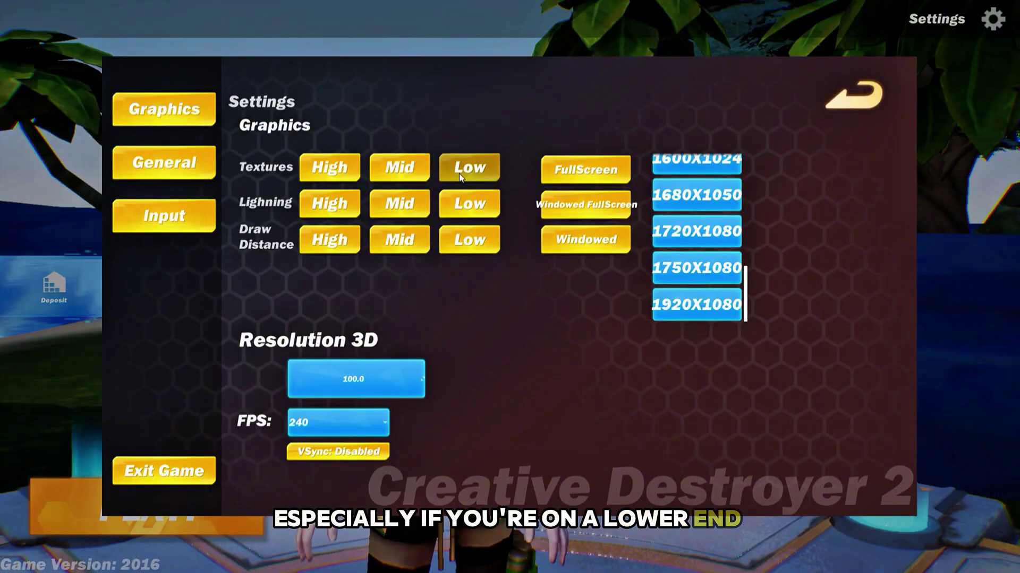
left_click(463, 206)
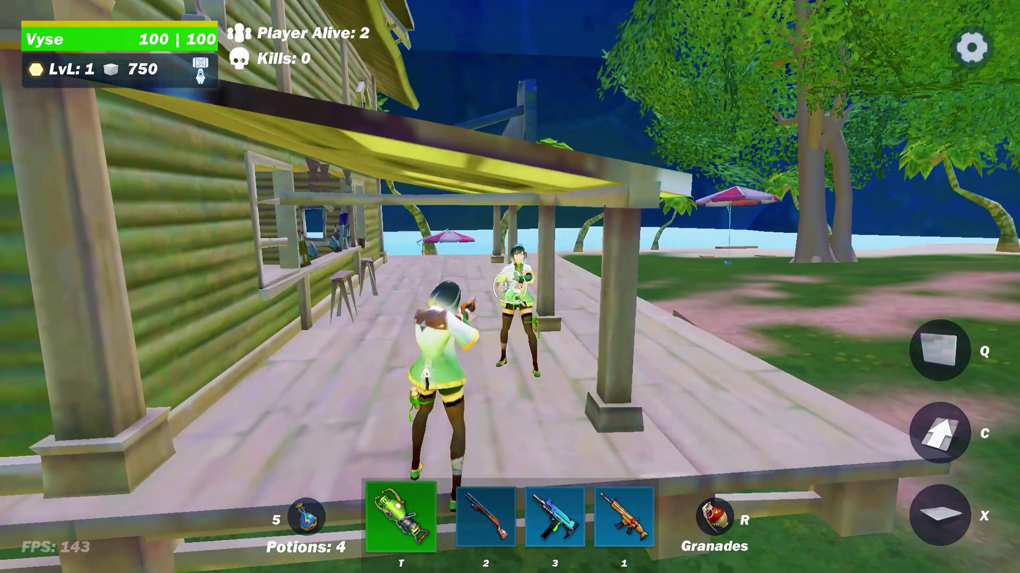
Step: Walk toward the opponent and shoot them for the first kill
key("w")
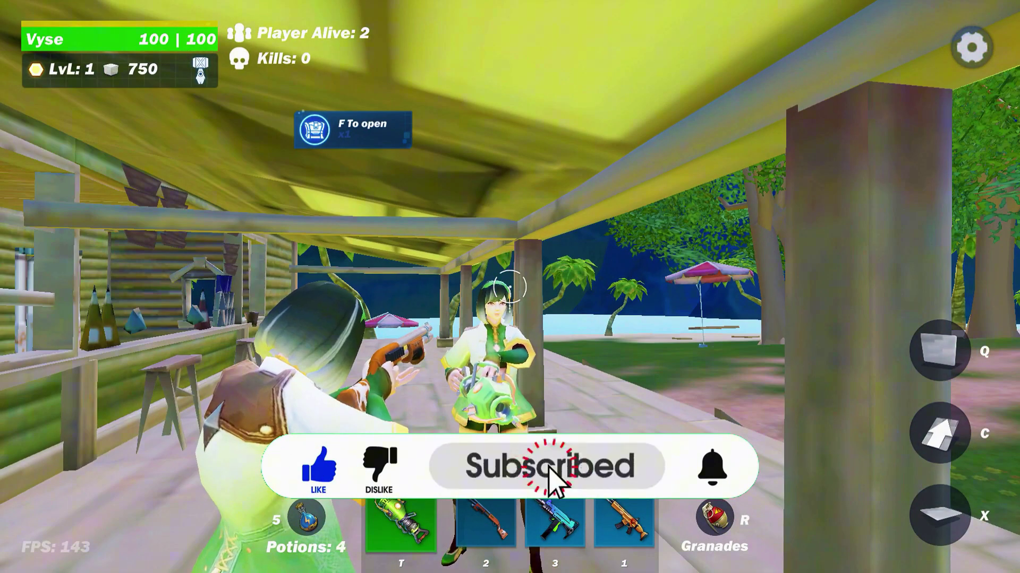
left_click(509, 286)
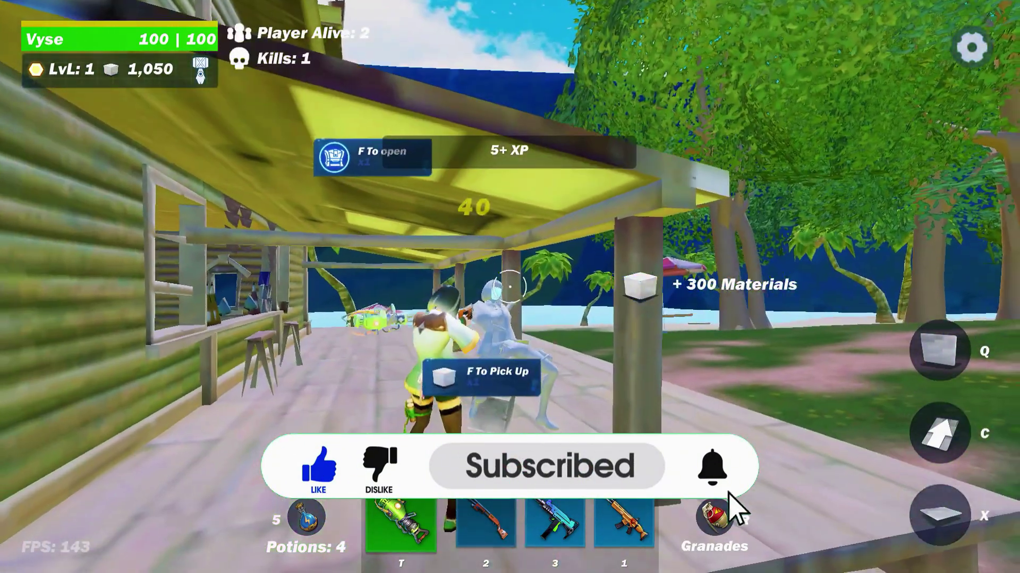